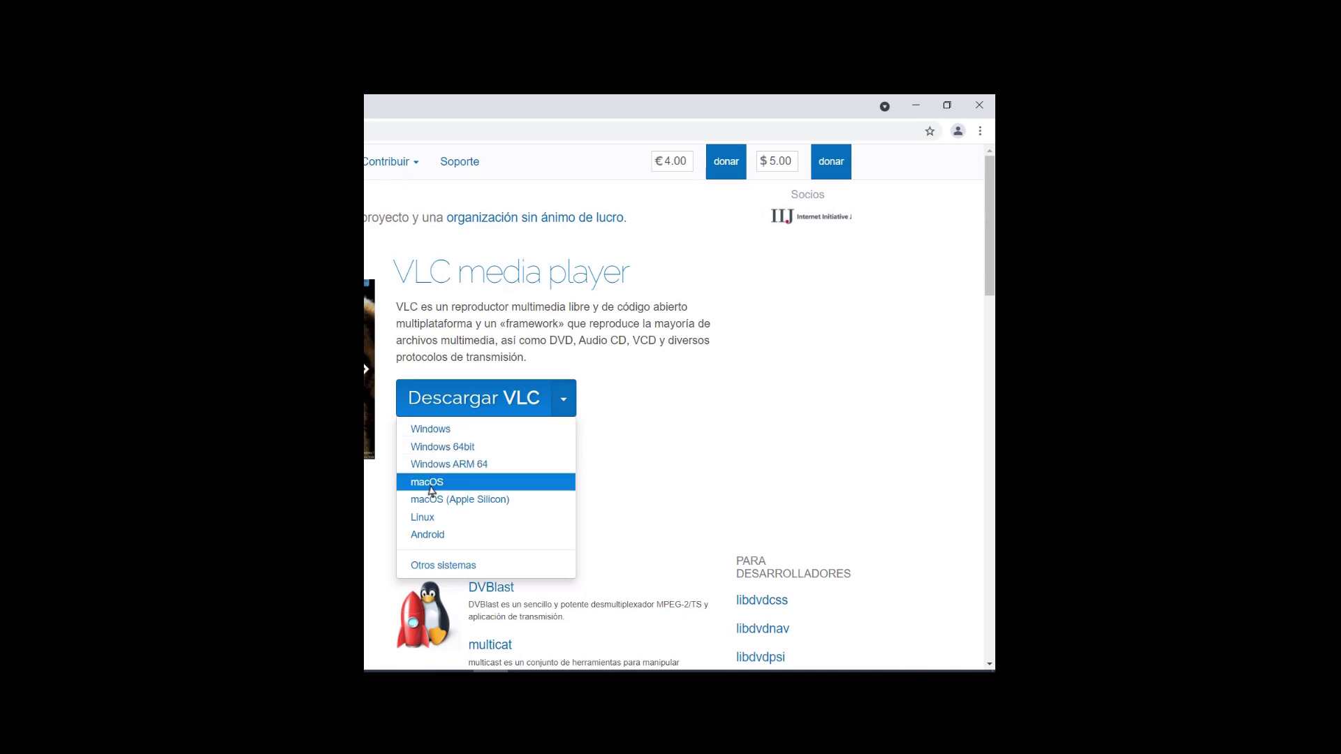
- Download the Windows version of VLC and run the vlc-3.0.16-win32.exe installer
click(639, 505)
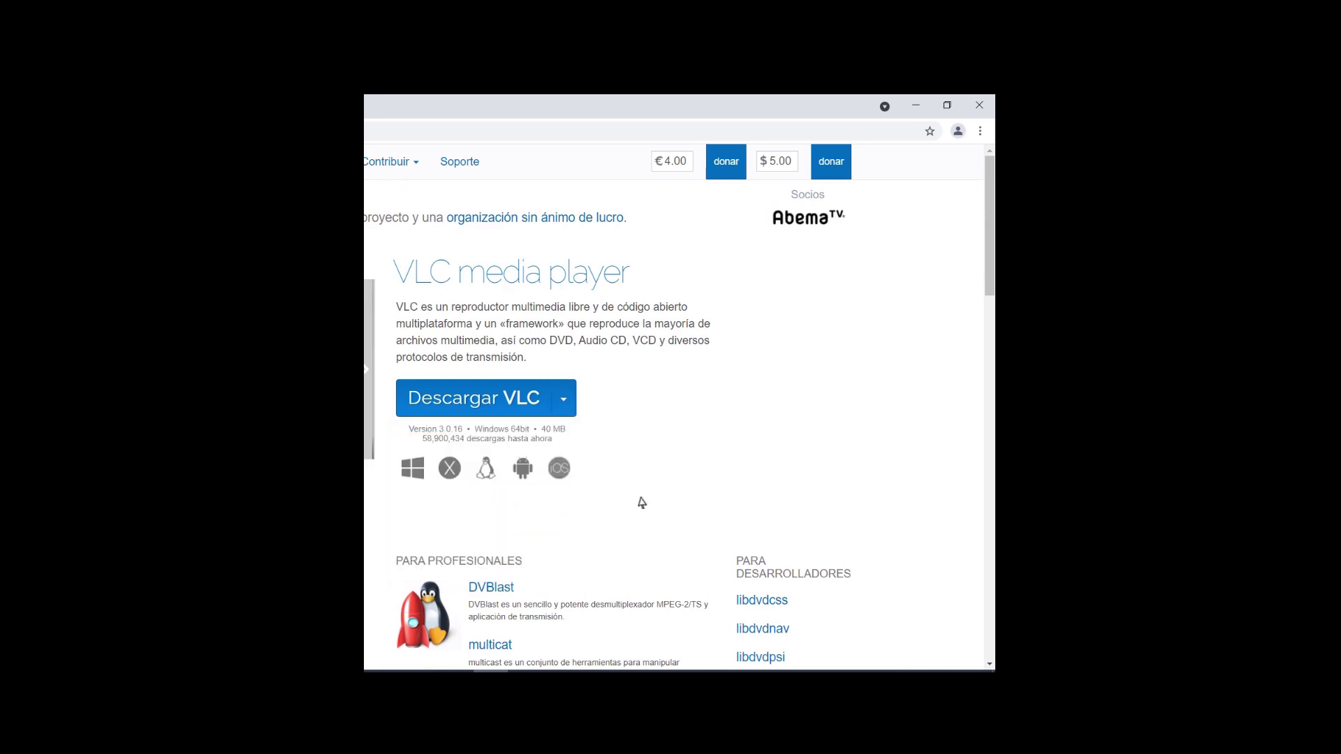
click(565, 402)
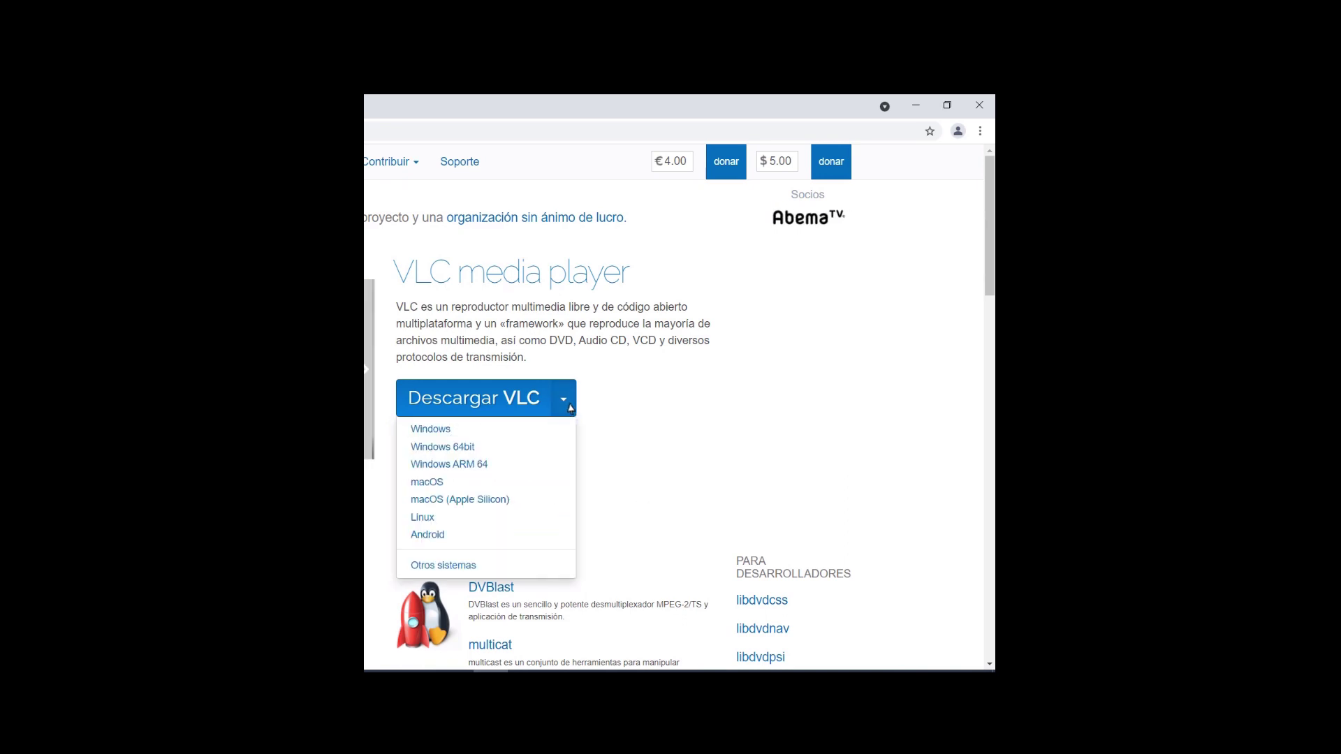
click(465, 428)
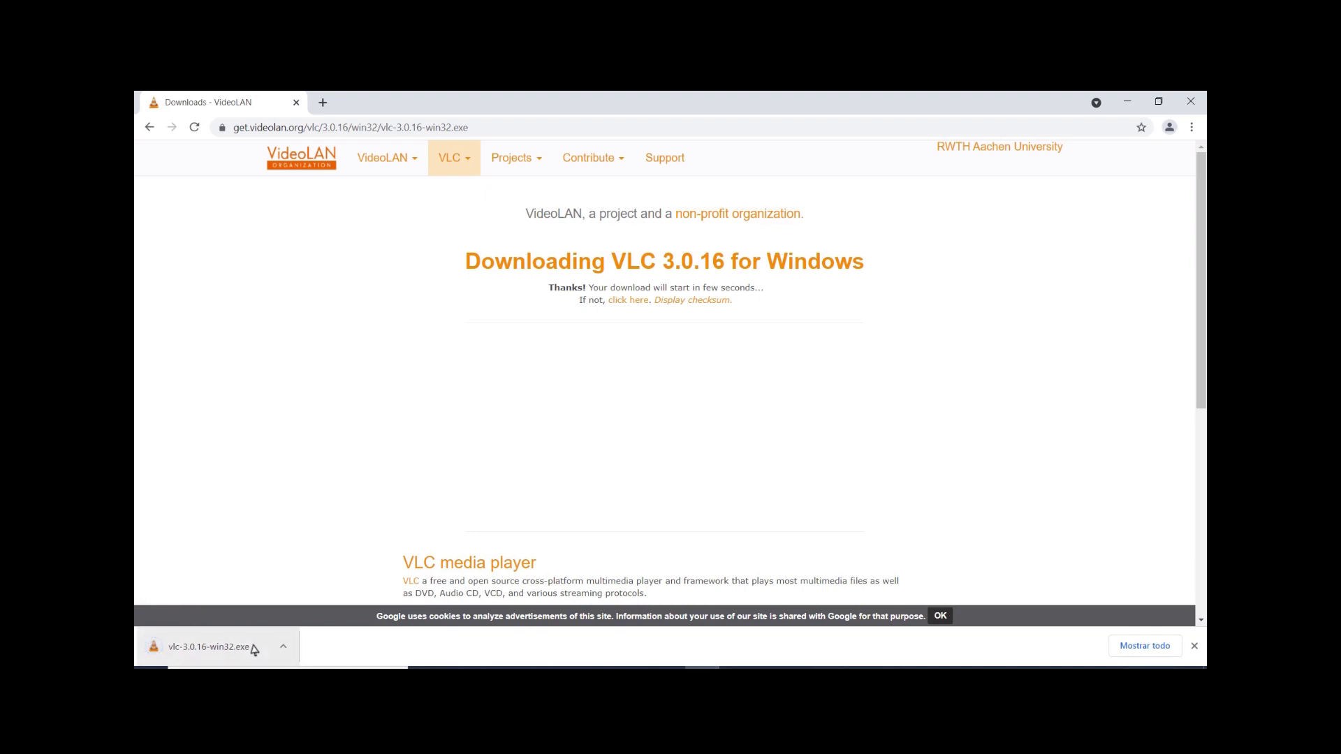
click(285, 649)
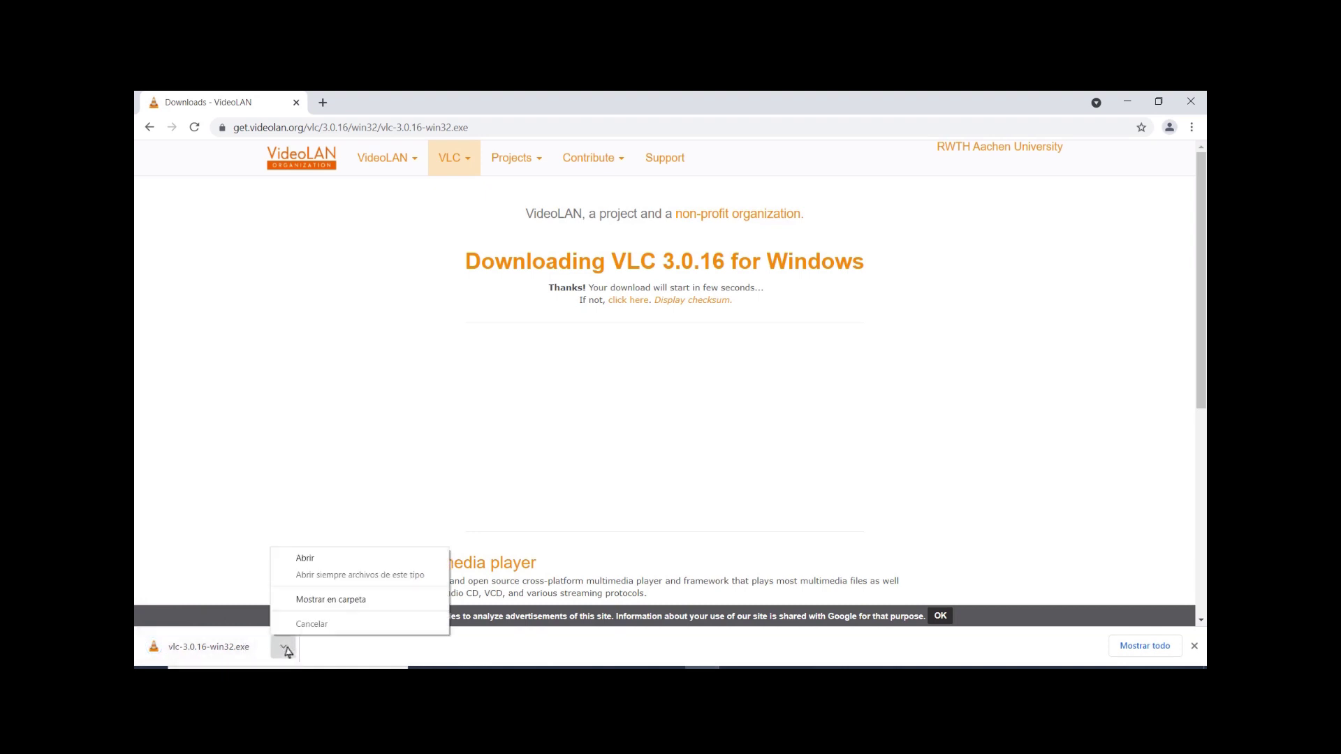
click(322, 562)
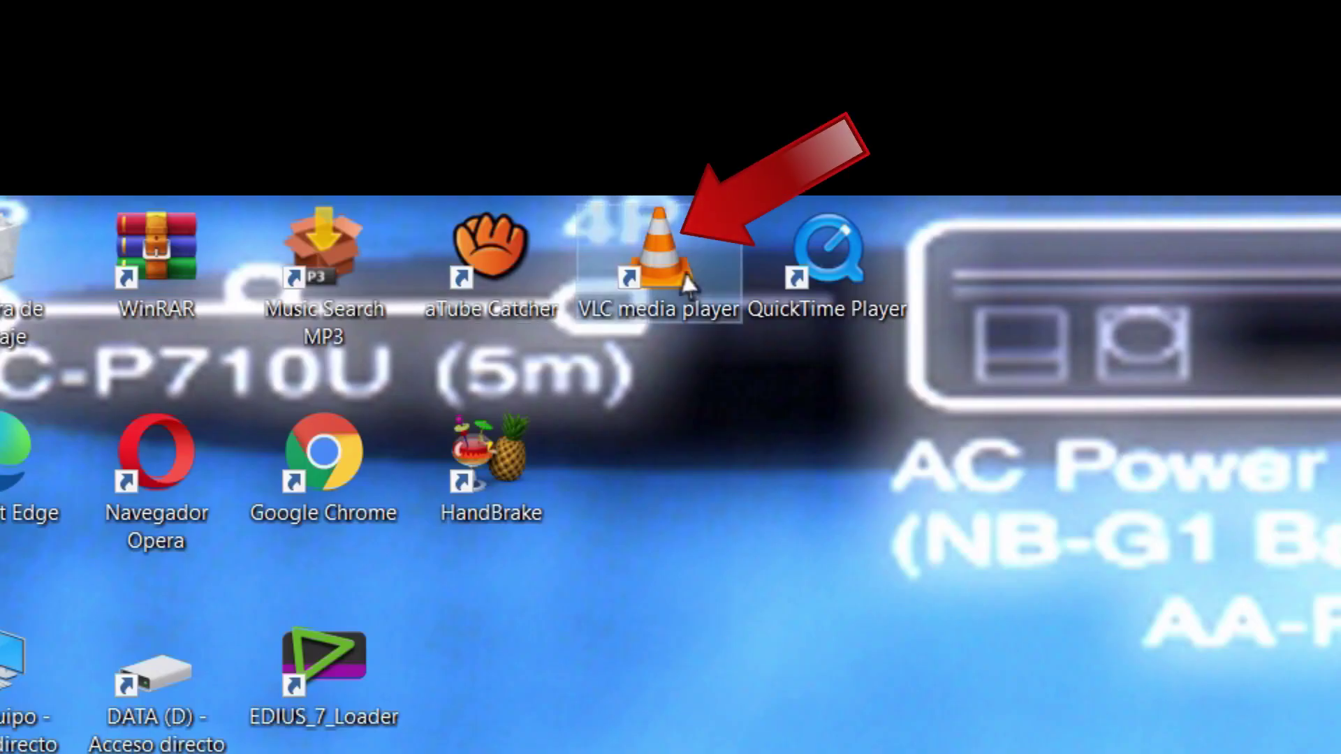
- Launch VLC media player from the desktop and switch its preferences to show all settings
double_click(681, 276)
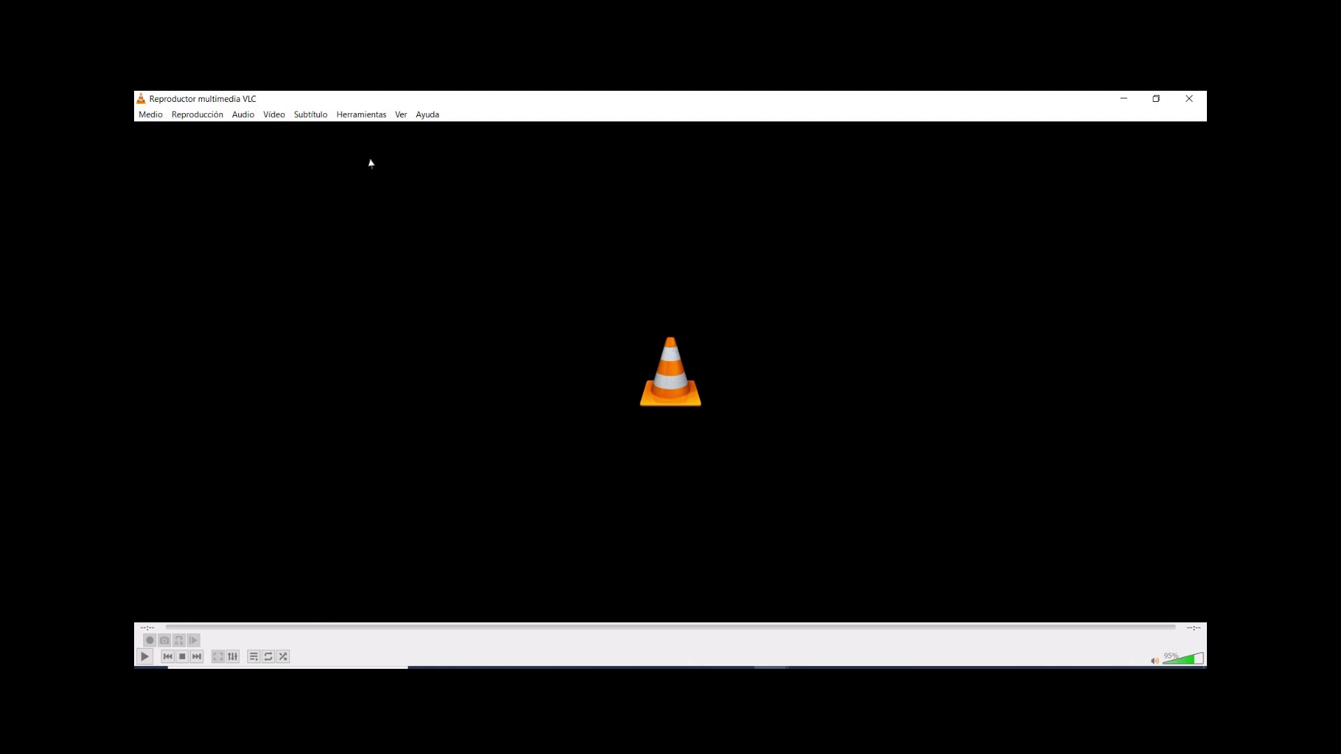
click(364, 118)
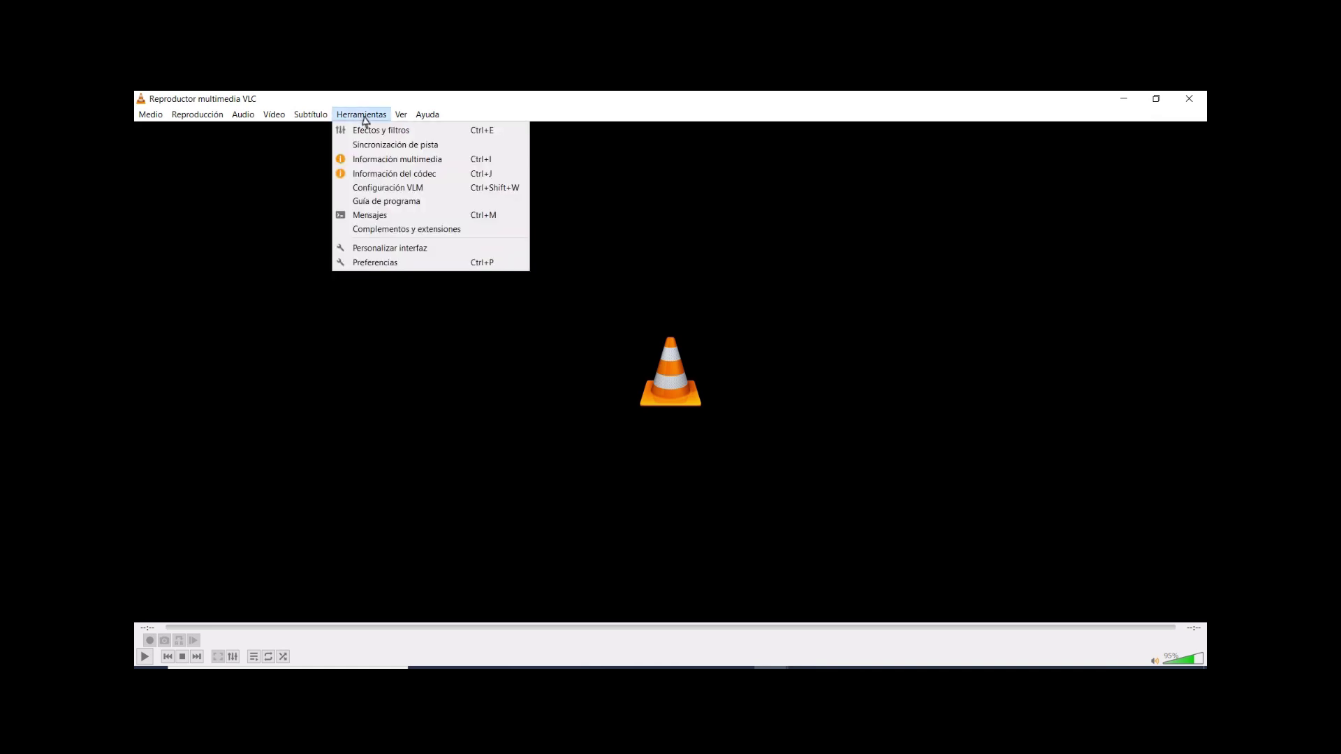
click(376, 263)
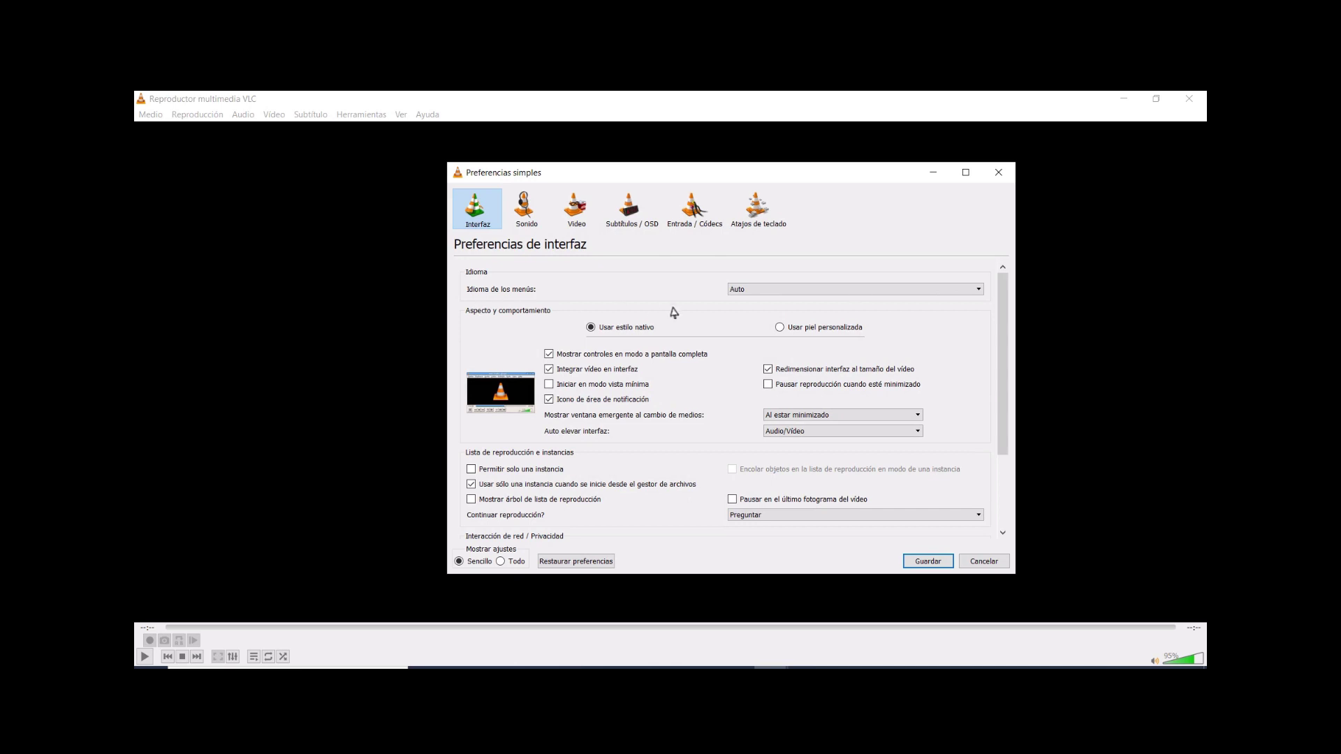
click(500, 561)
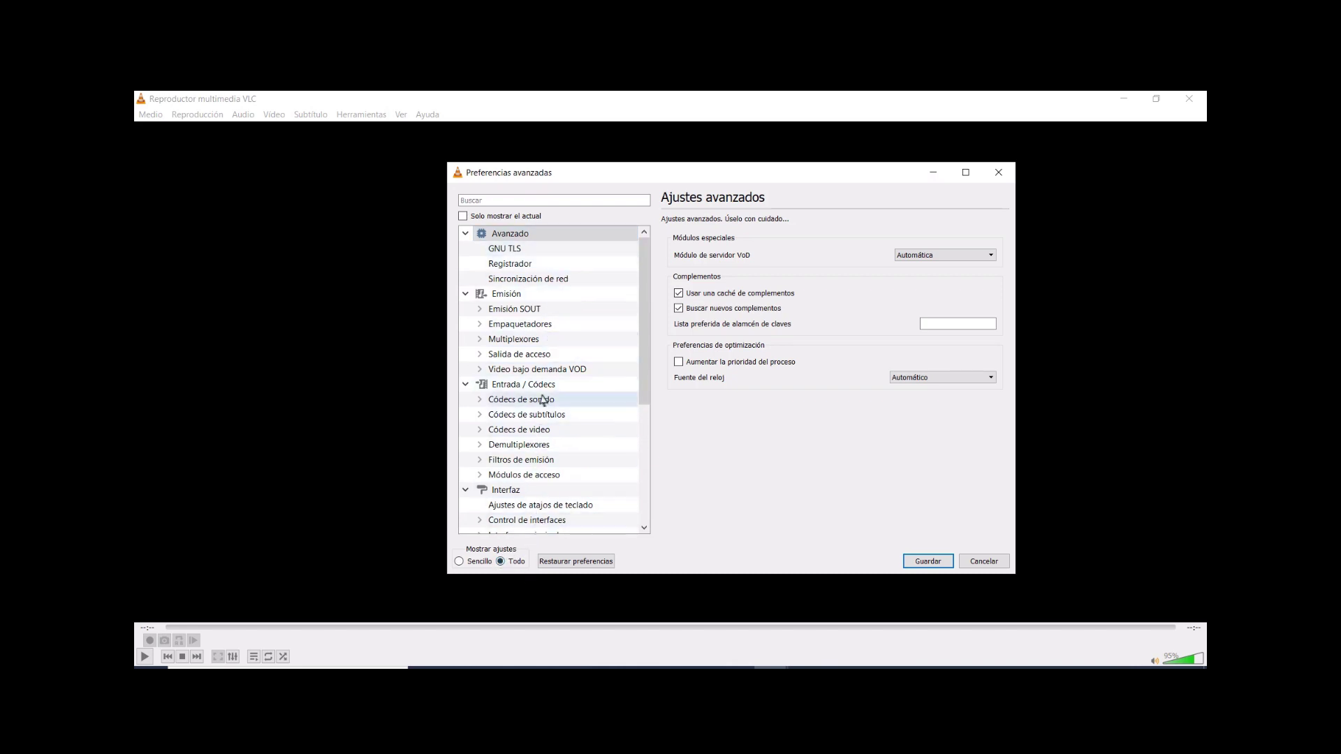
- Display the Pantalla input settings within Módulos de acceso under Entrada / Códecs
drag(645, 287, 649, 330)
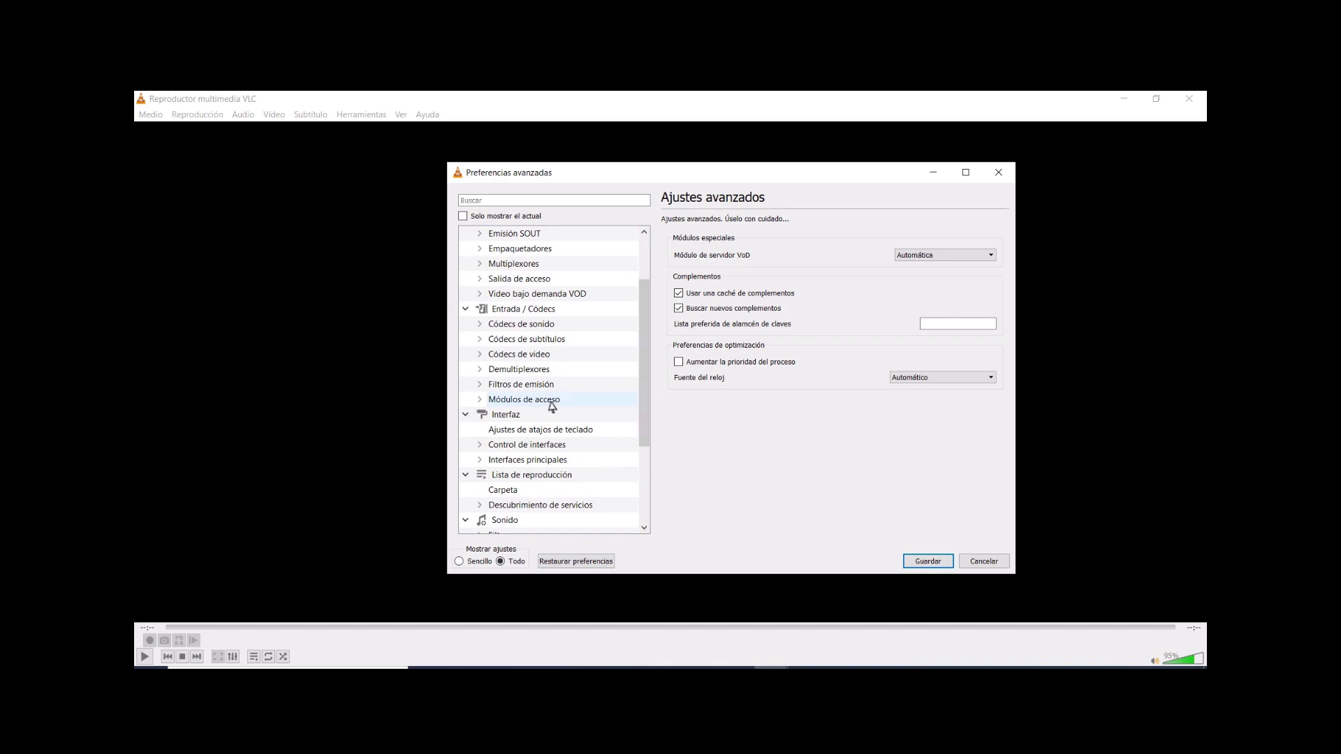
click(552, 405)
double_click(552, 405)
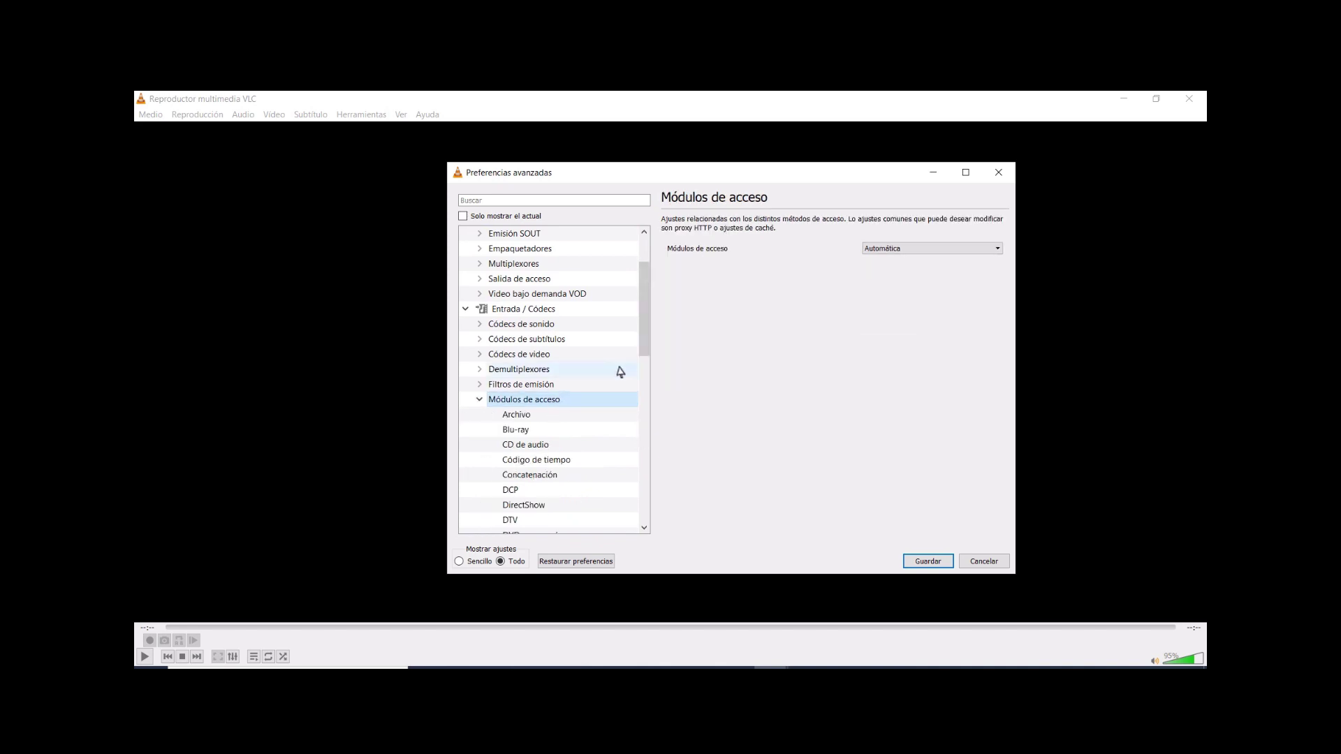
drag(647, 340, 644, 436)
click(562, 358)
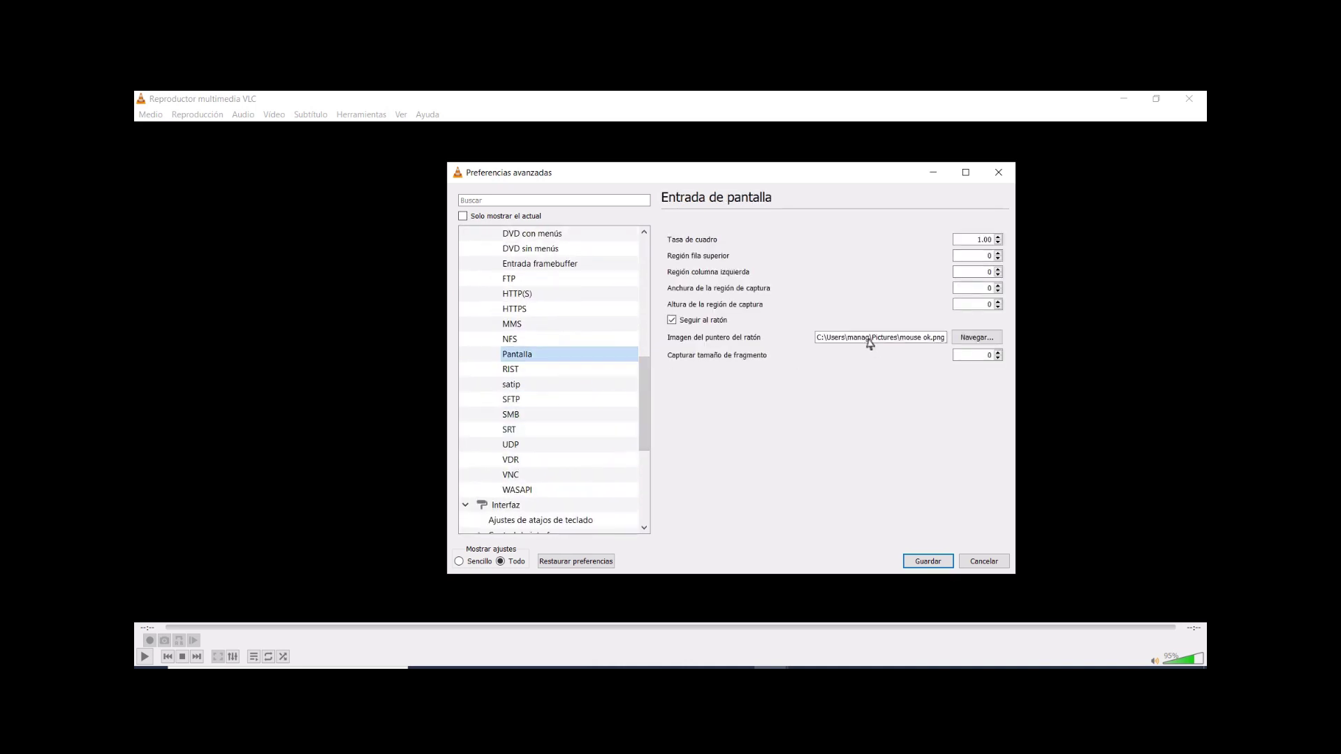
click(673, 322)
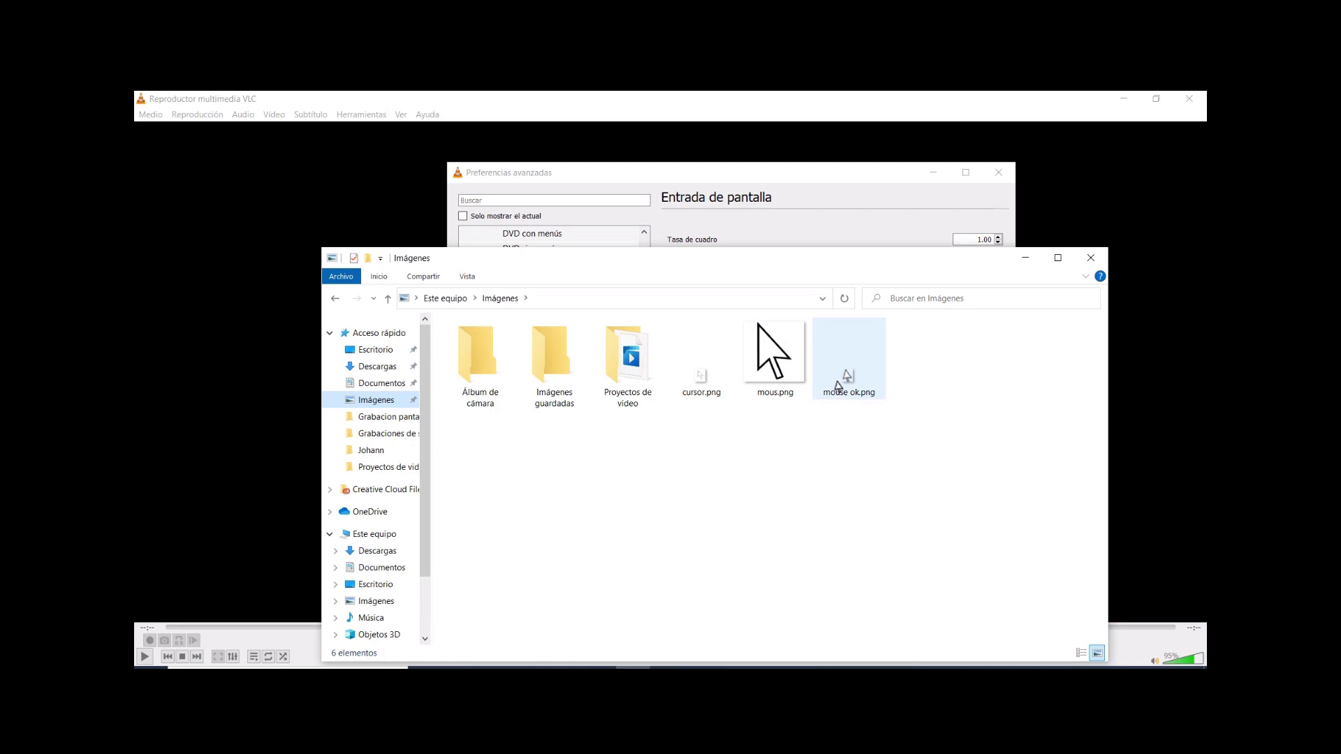
- Check the image dimensions of mous.png in its detailed file properties, then close the properties
right_click(791, 384)
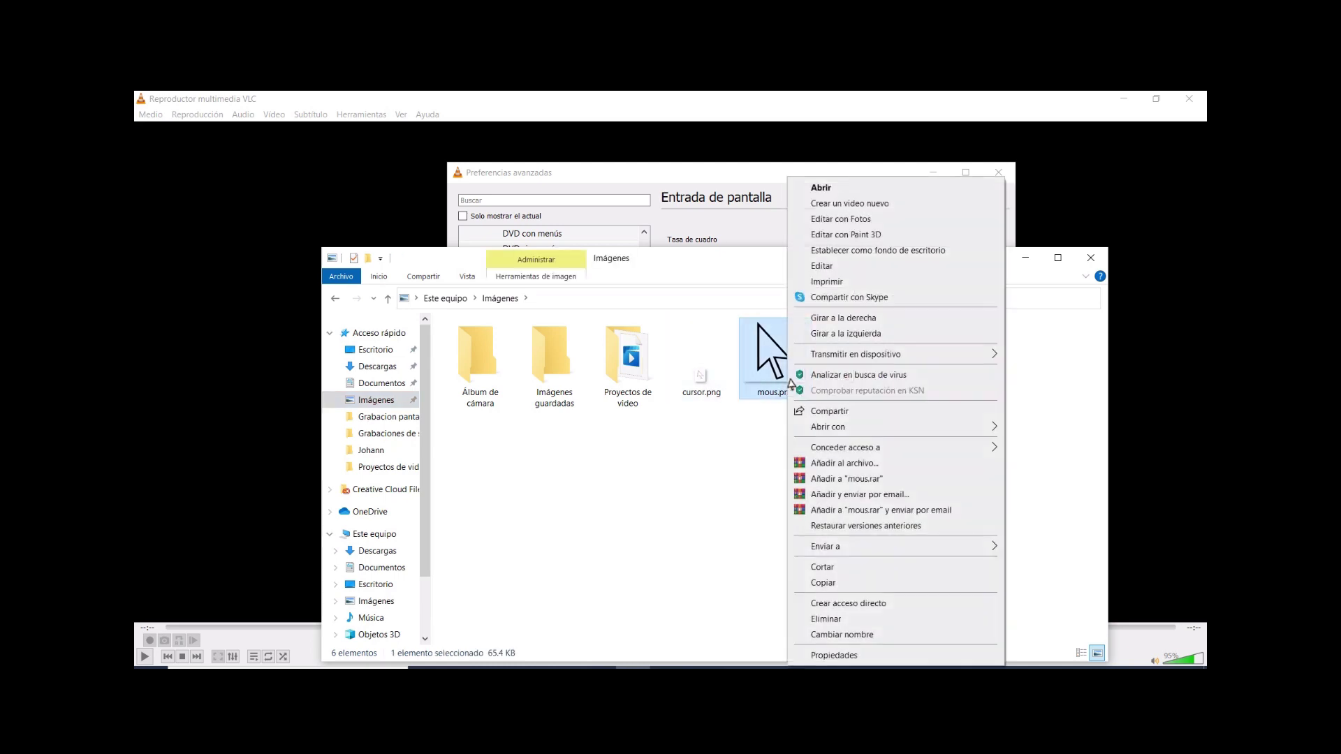
click(852, 656)
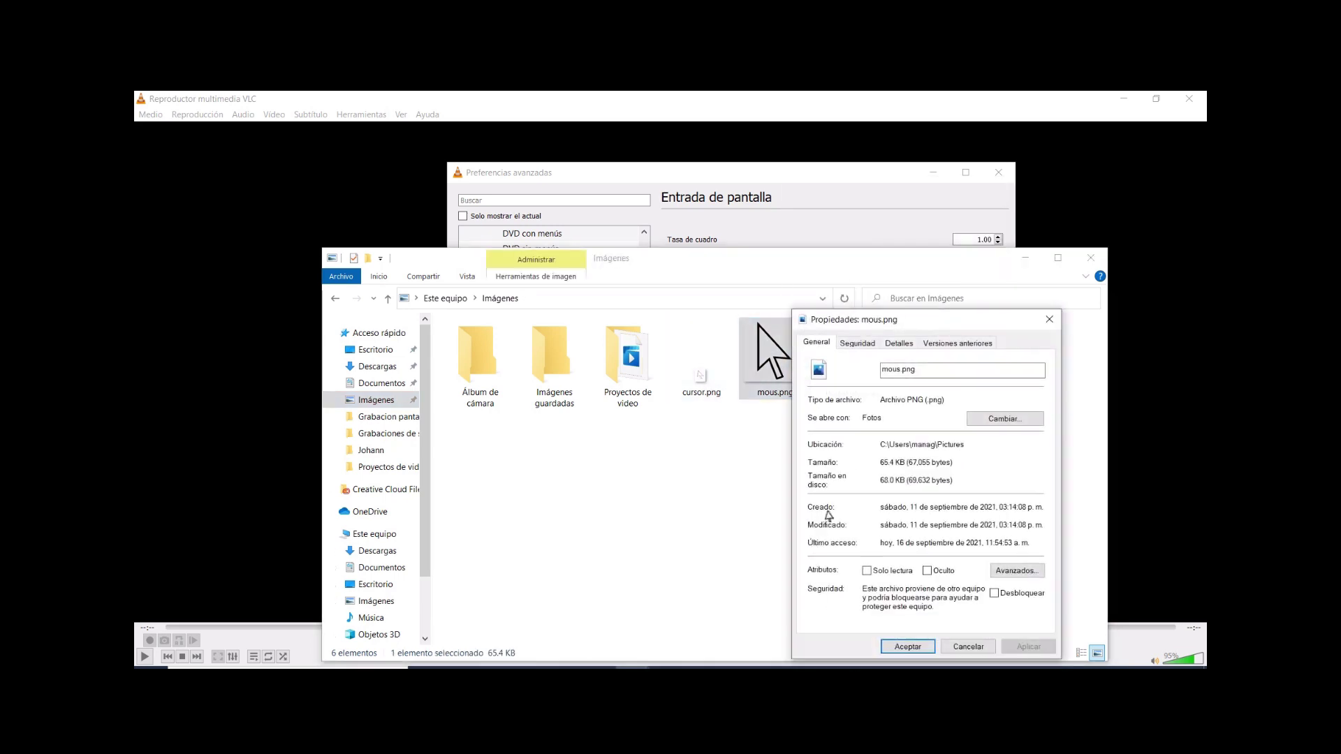
click(907, 349)
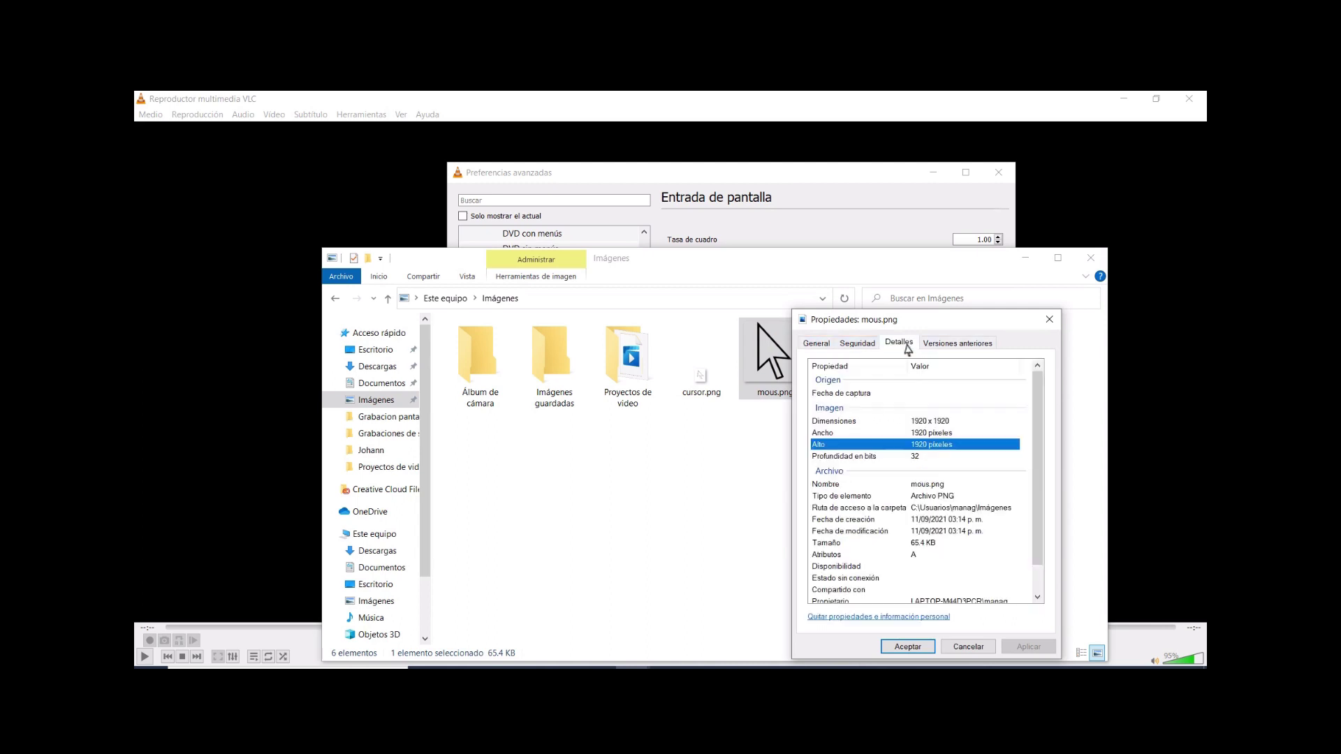
click(926, 433)
click(929, 423)
click(926, 433)
click(931, 445)
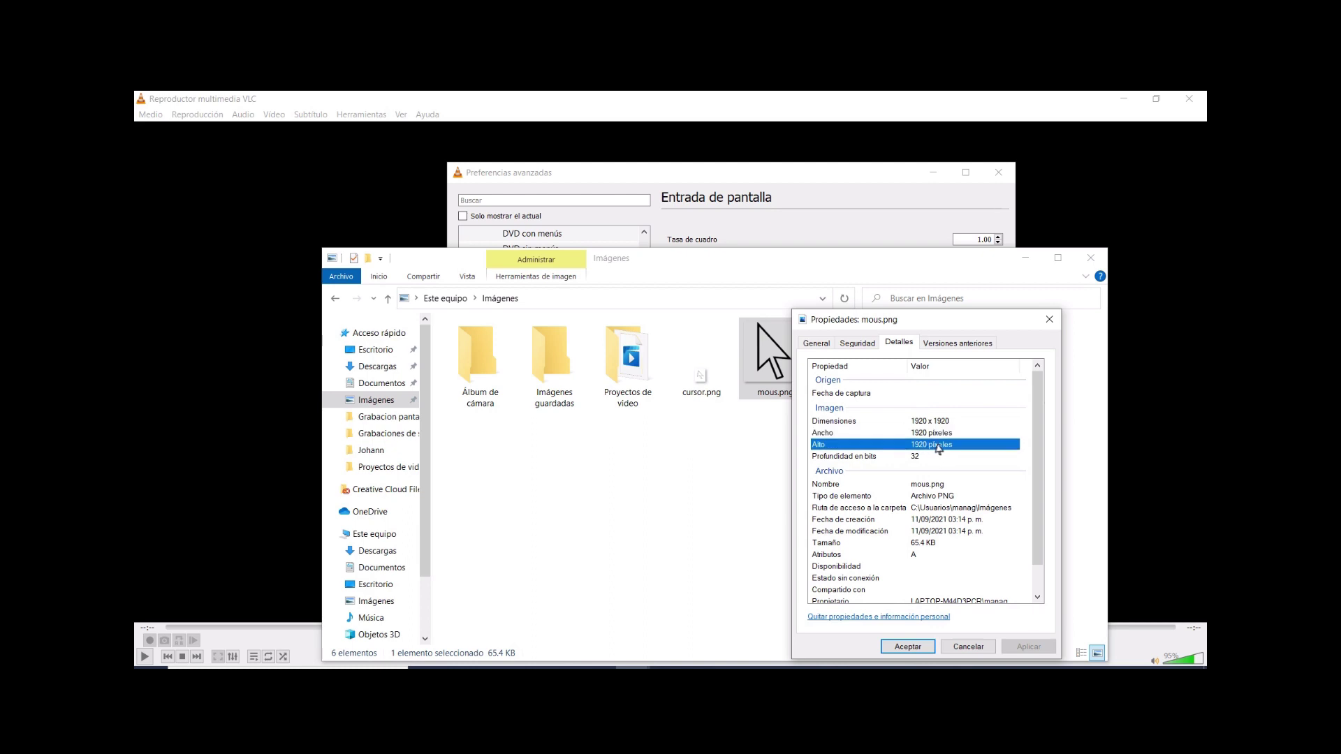
click(1059, 323)
click(870, 452)
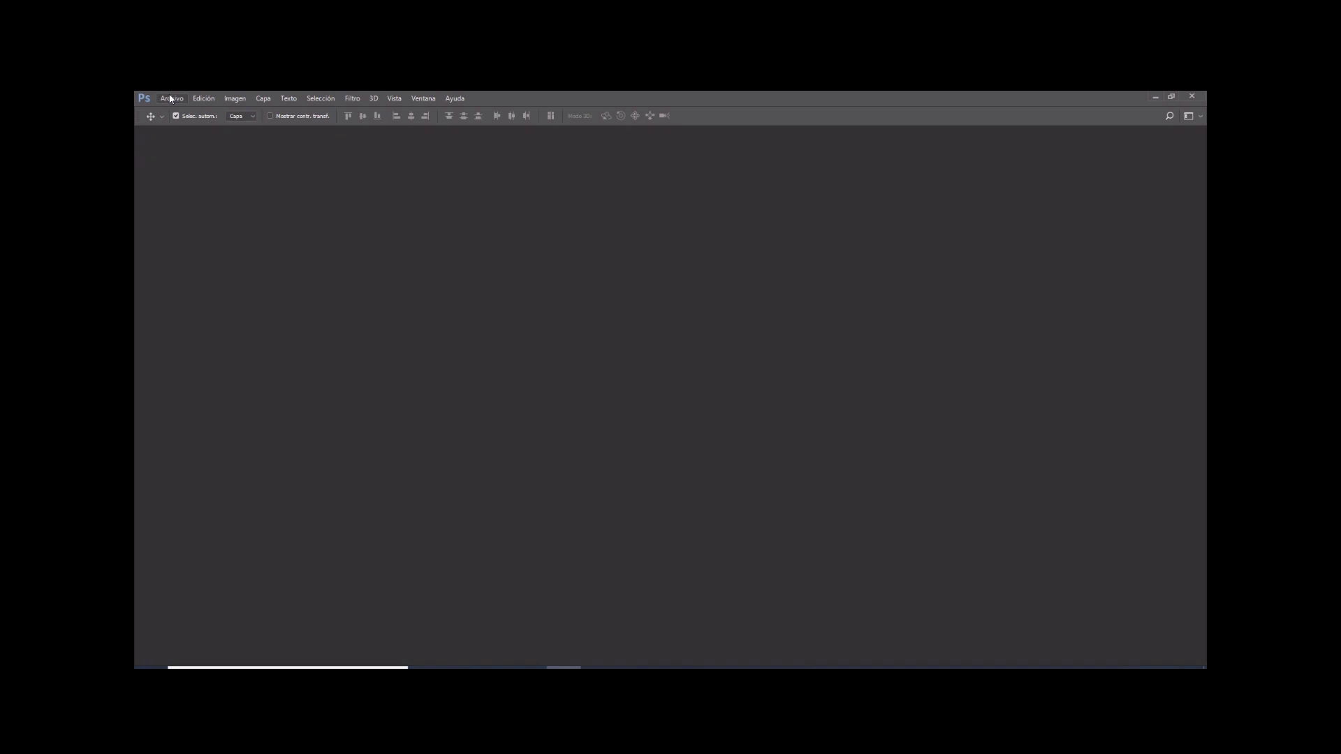
- Switch to Photoshop and open mous.png without colour management, then open cursor.png from the Imágenes folder
click(170, 98)
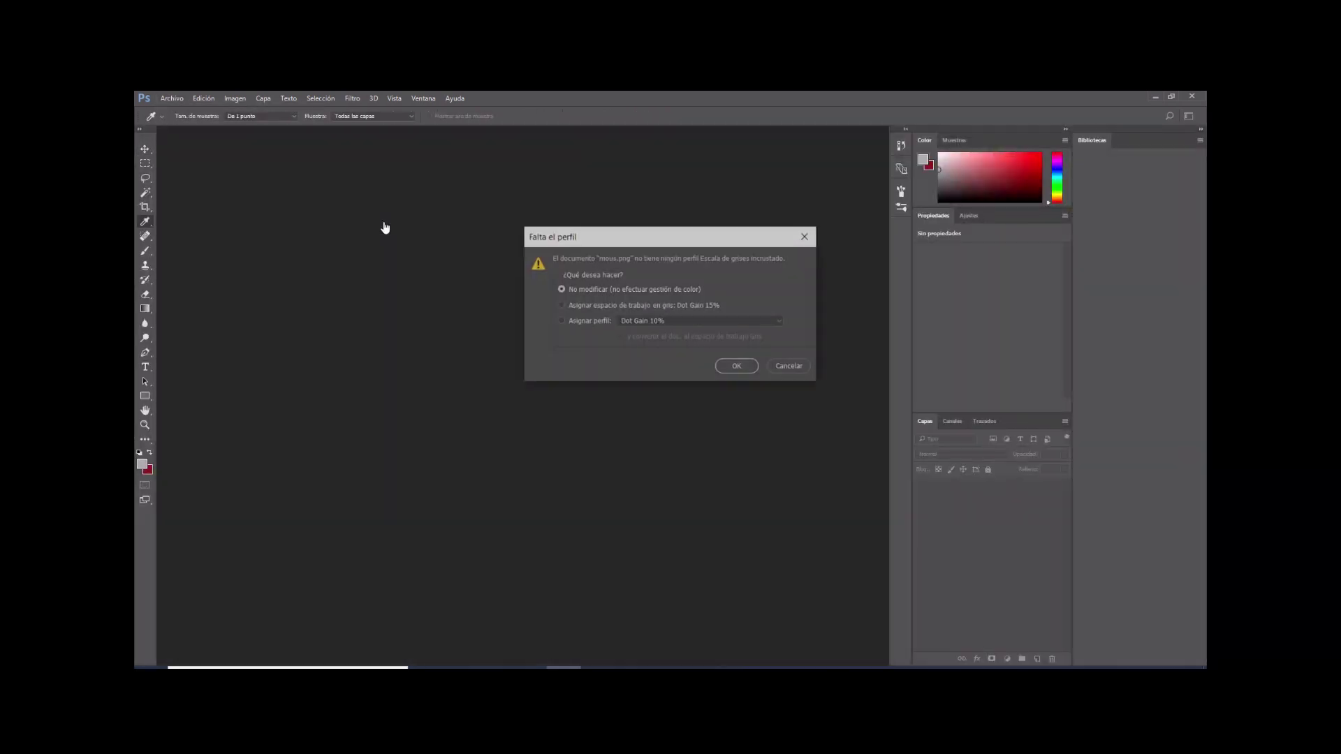
key(Return)
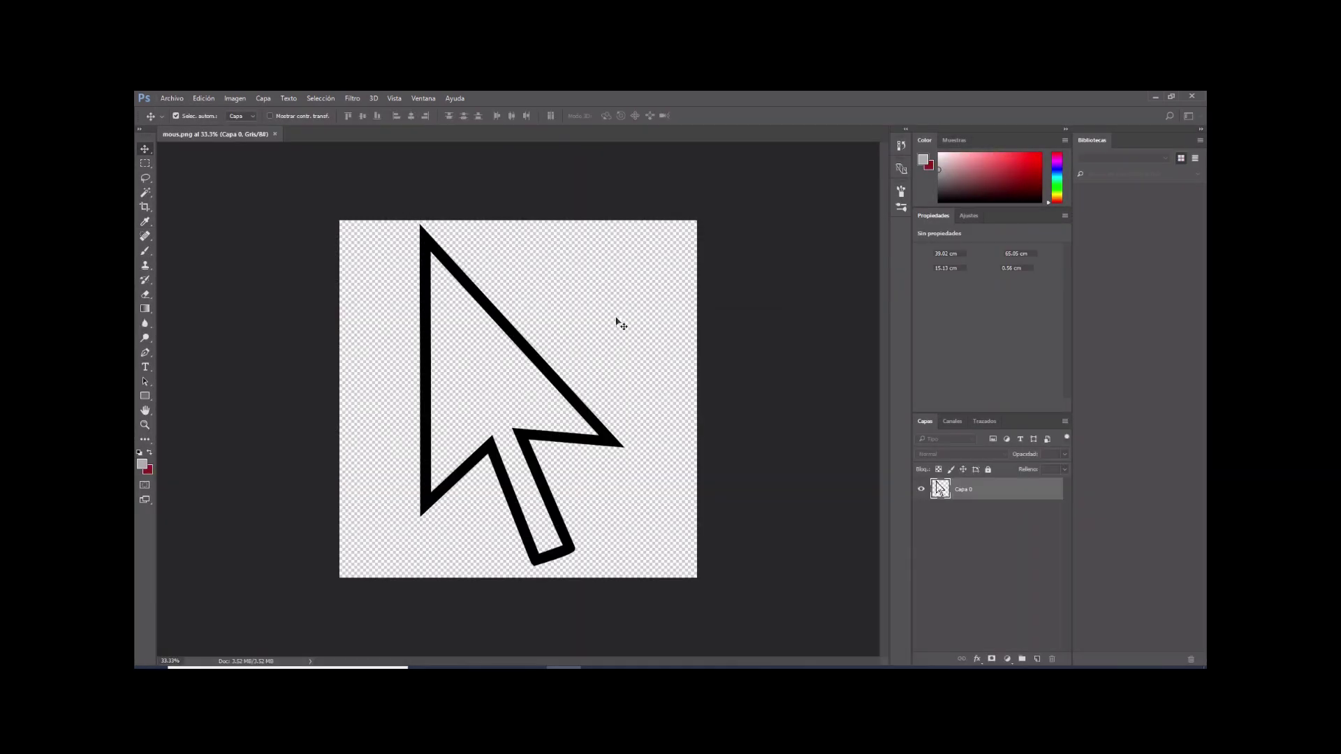
click(170, 98)
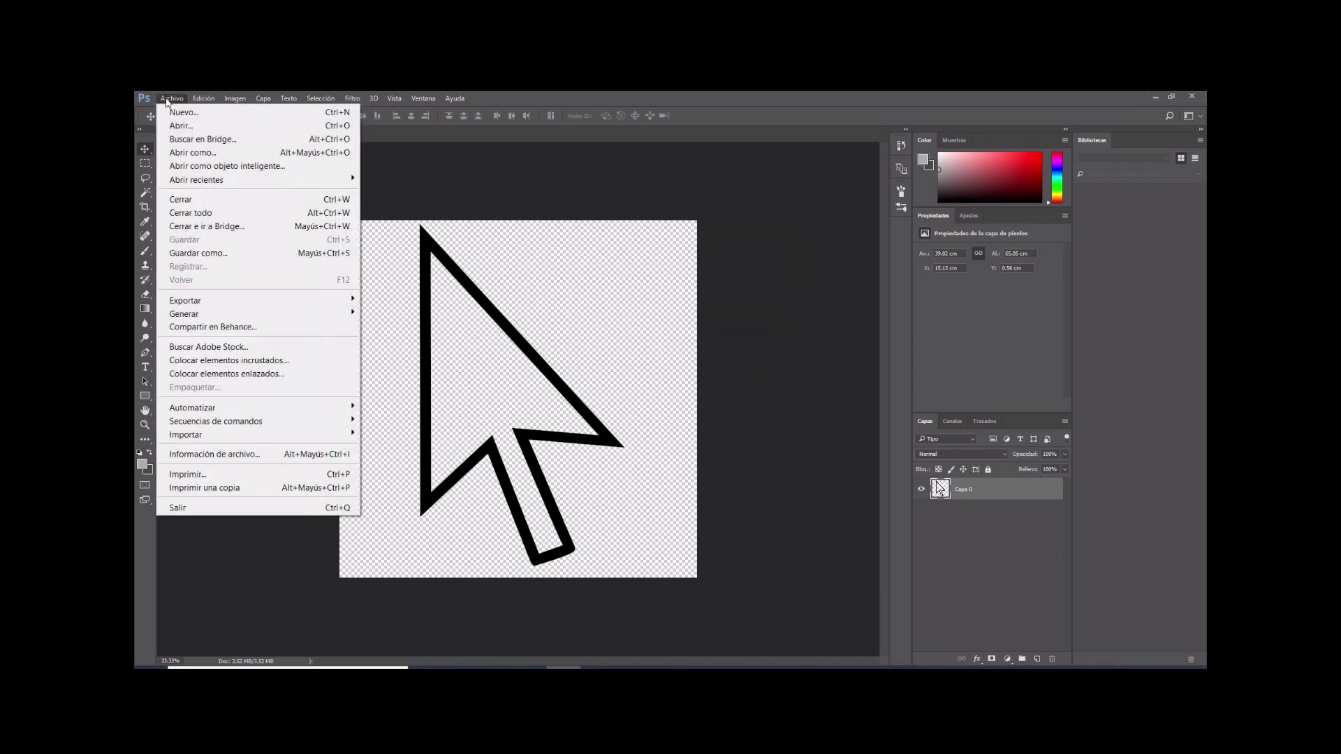
click(168, 120)
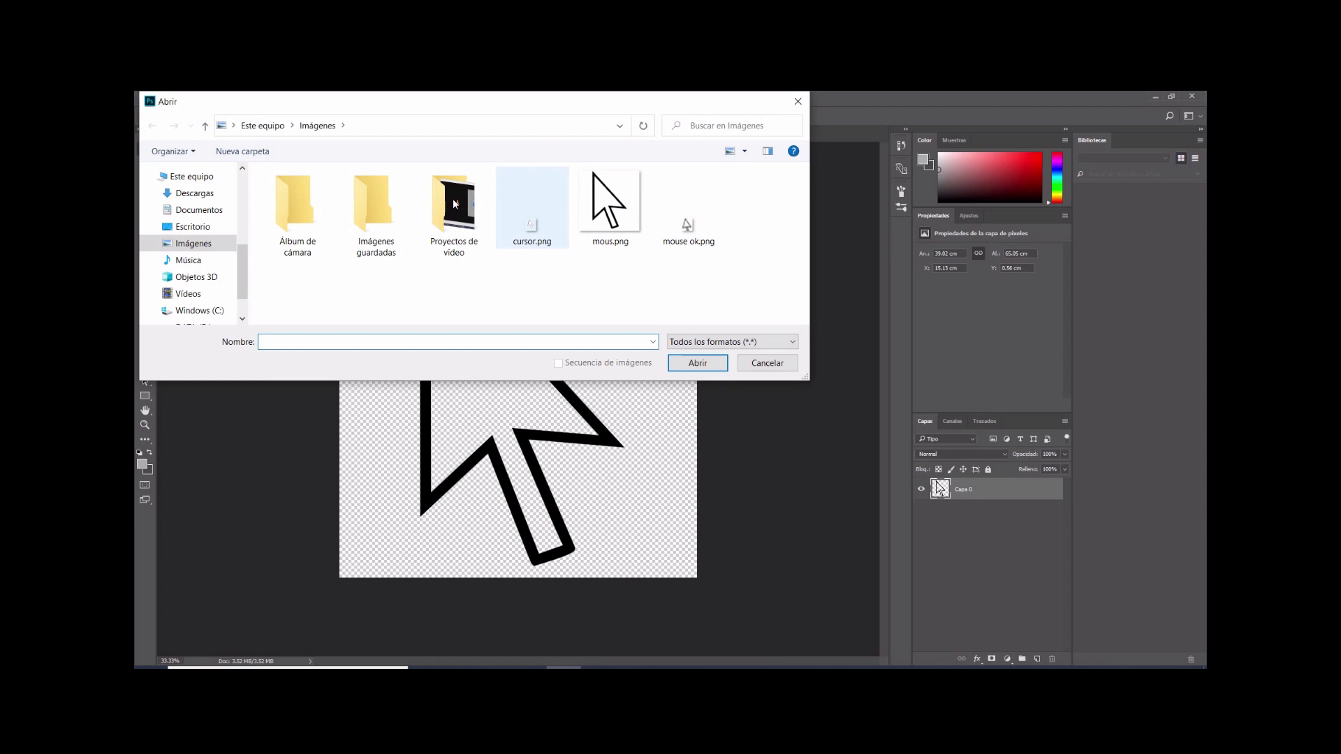
click(532, 210)
key(Return)
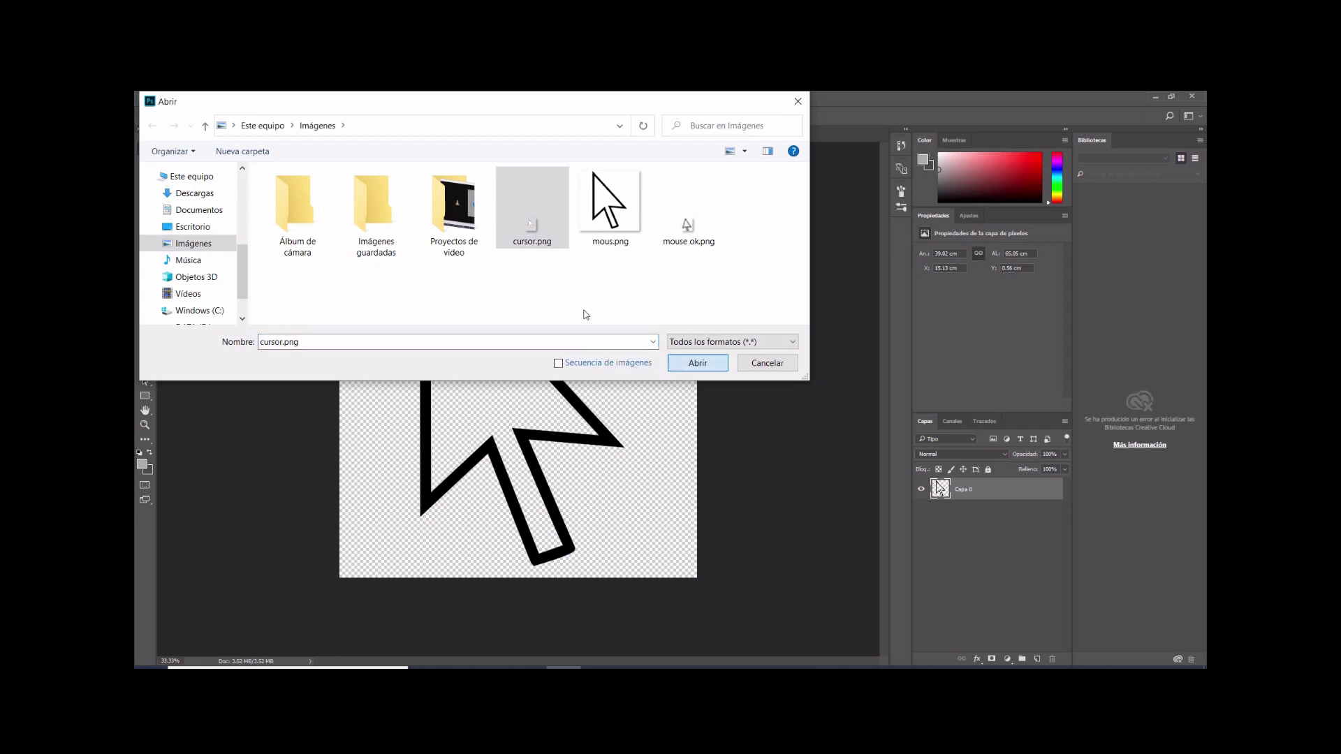
key(Return)
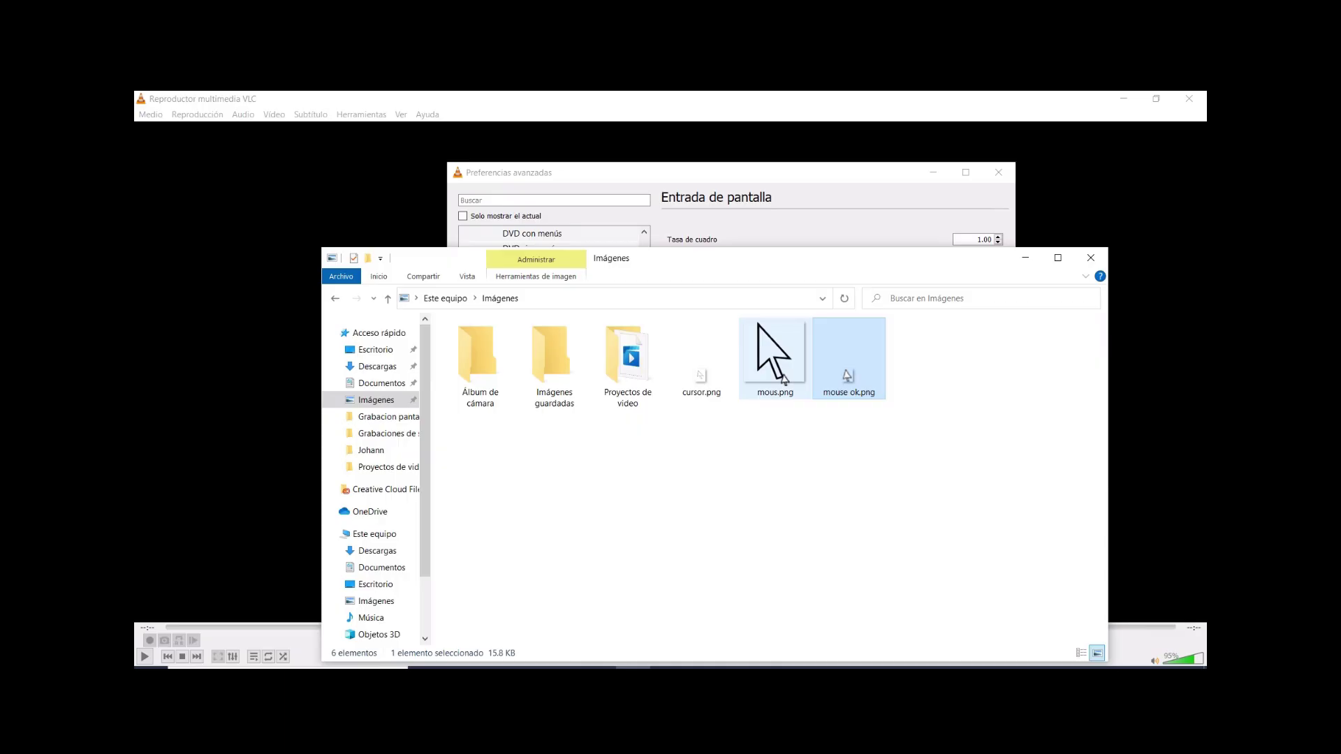
- Close the Imágenes folder window, set VLC's mouse pointer image to mouse ok.png from Imágenes, and save the preferences
click(766, 353)
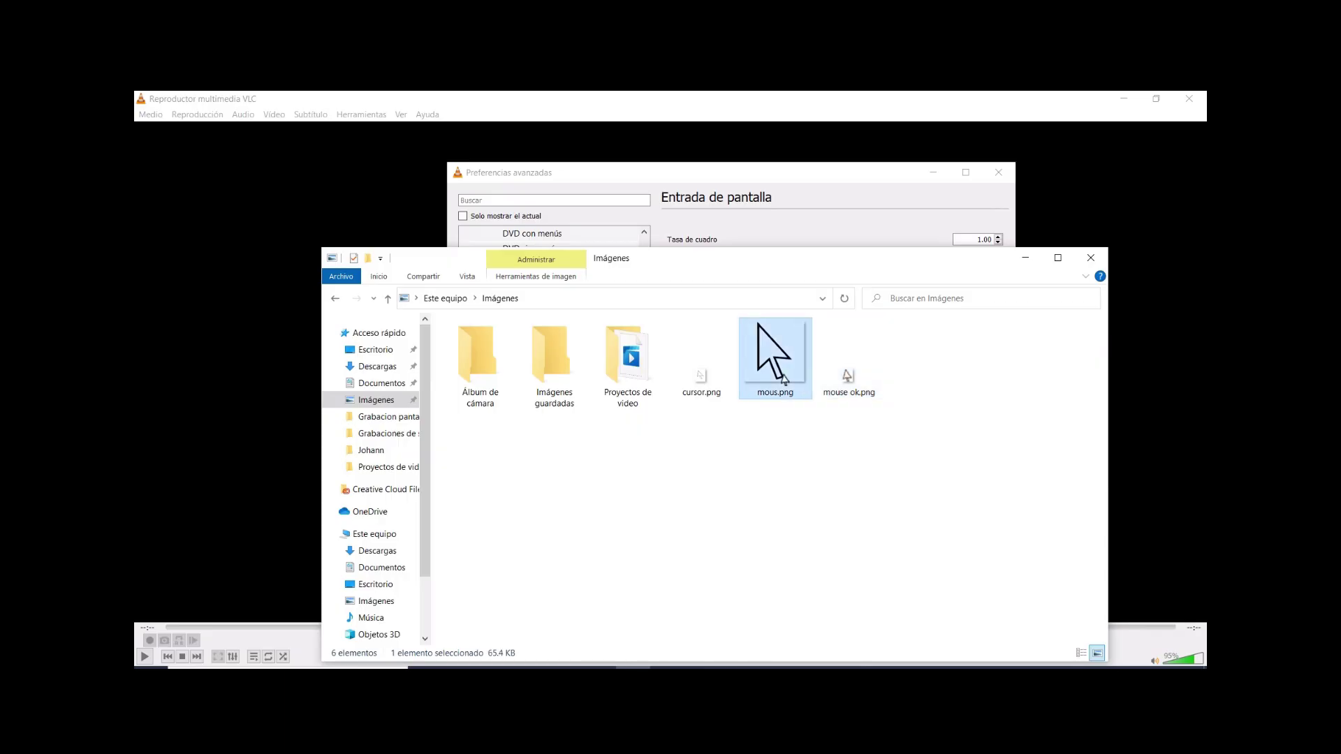
click(1091, 258)
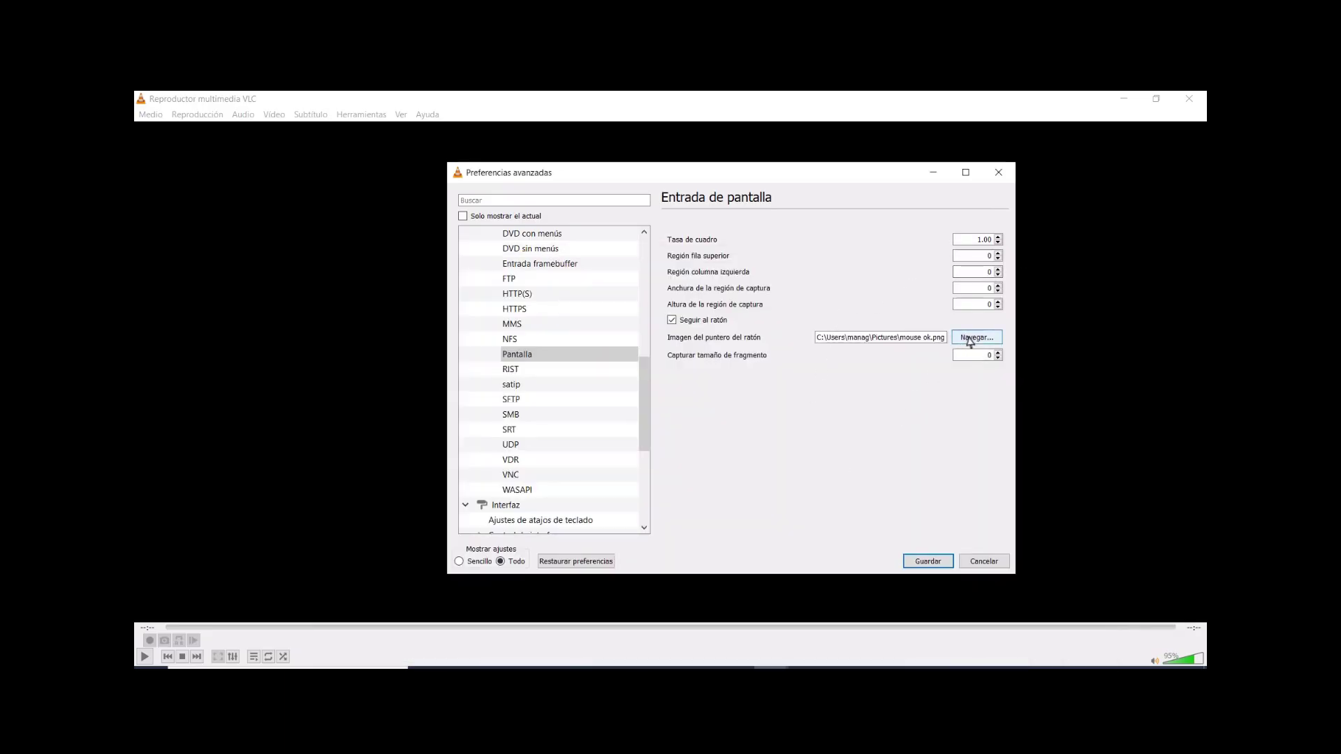
click(972, 338)
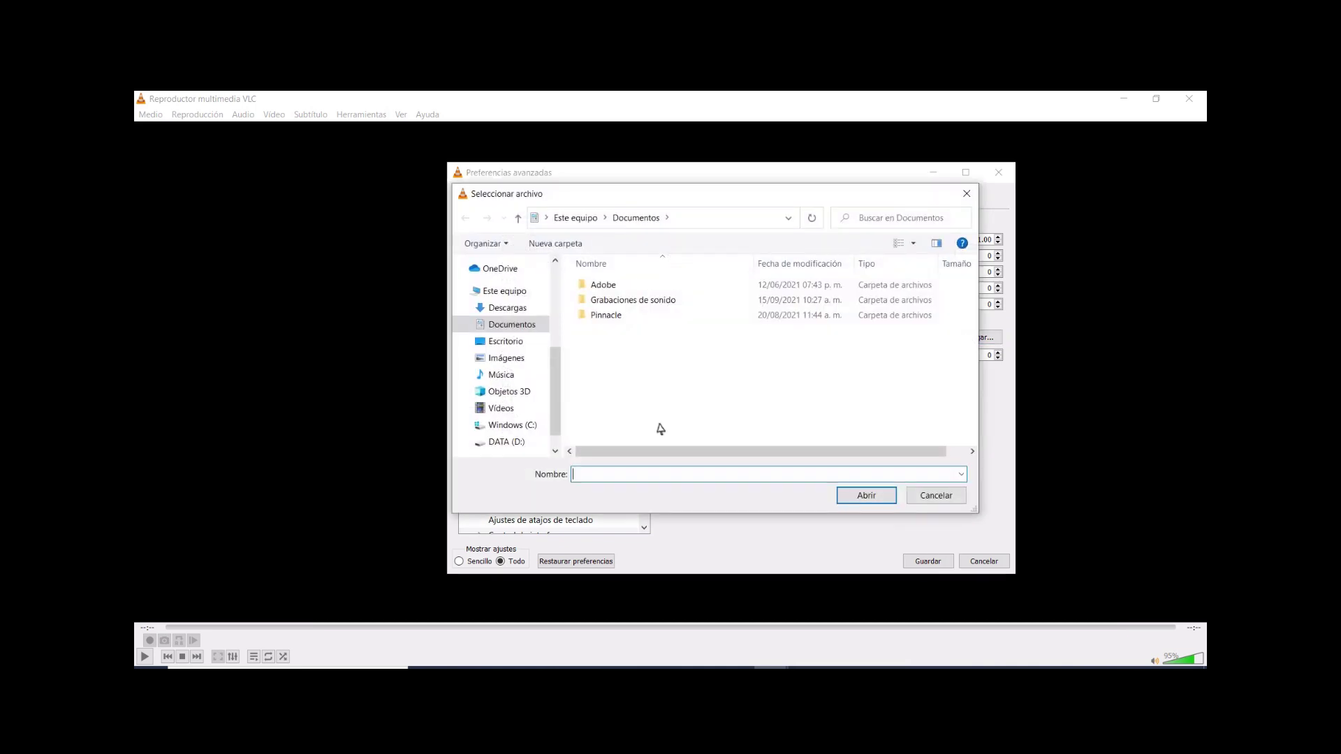
click(516, 358)
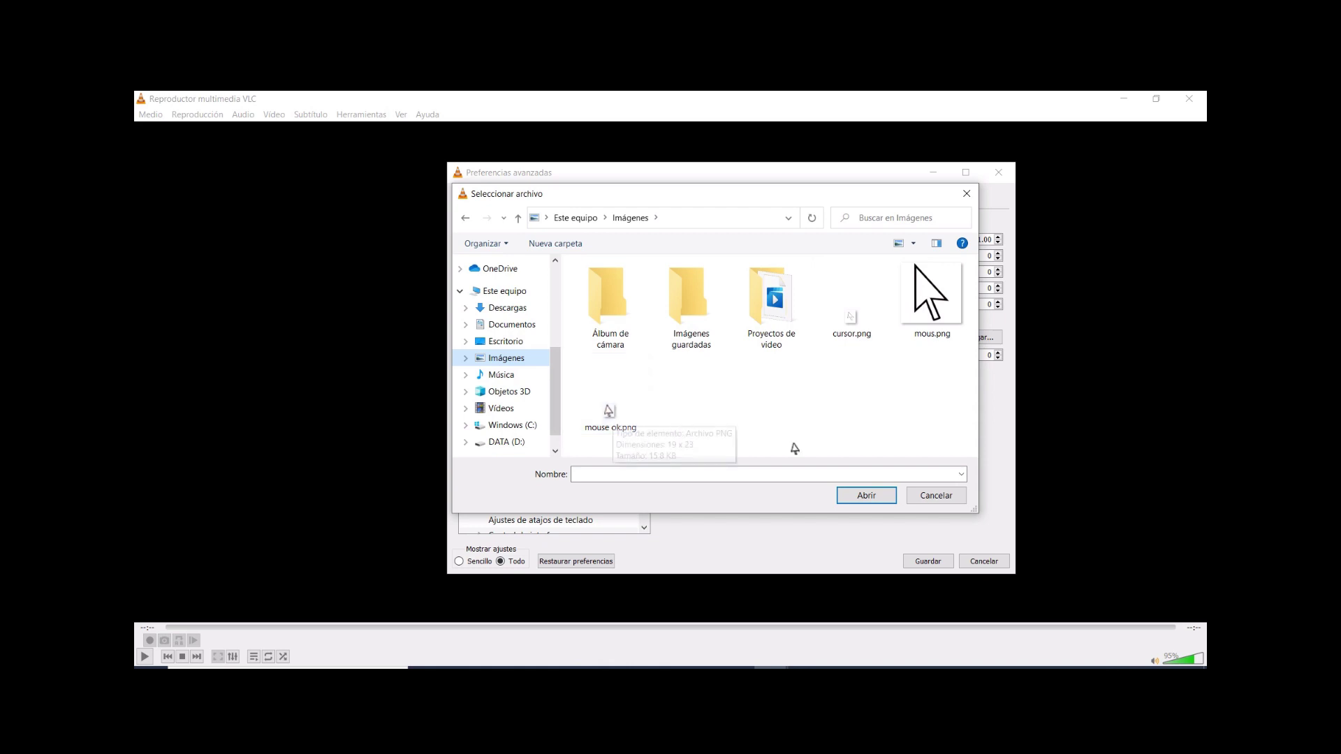
click(606, 414)
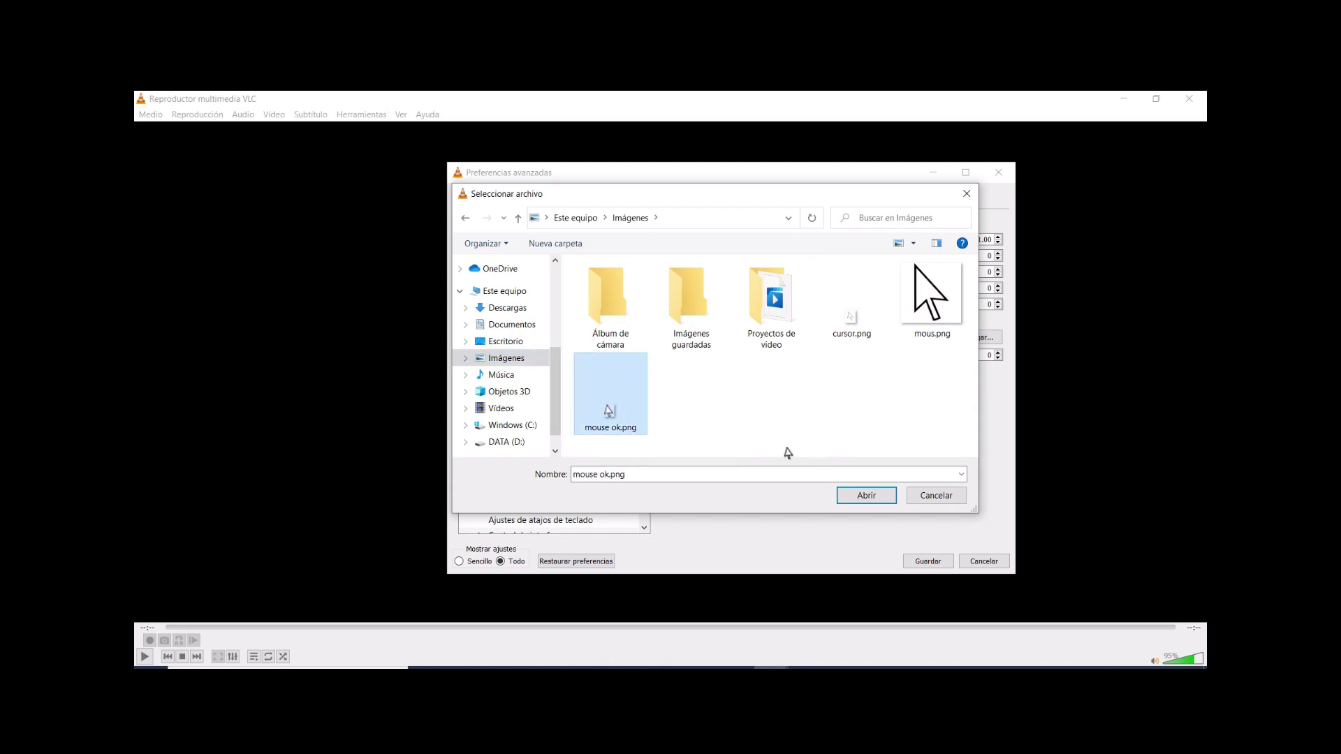
click(873, 498)
click(934, 567)
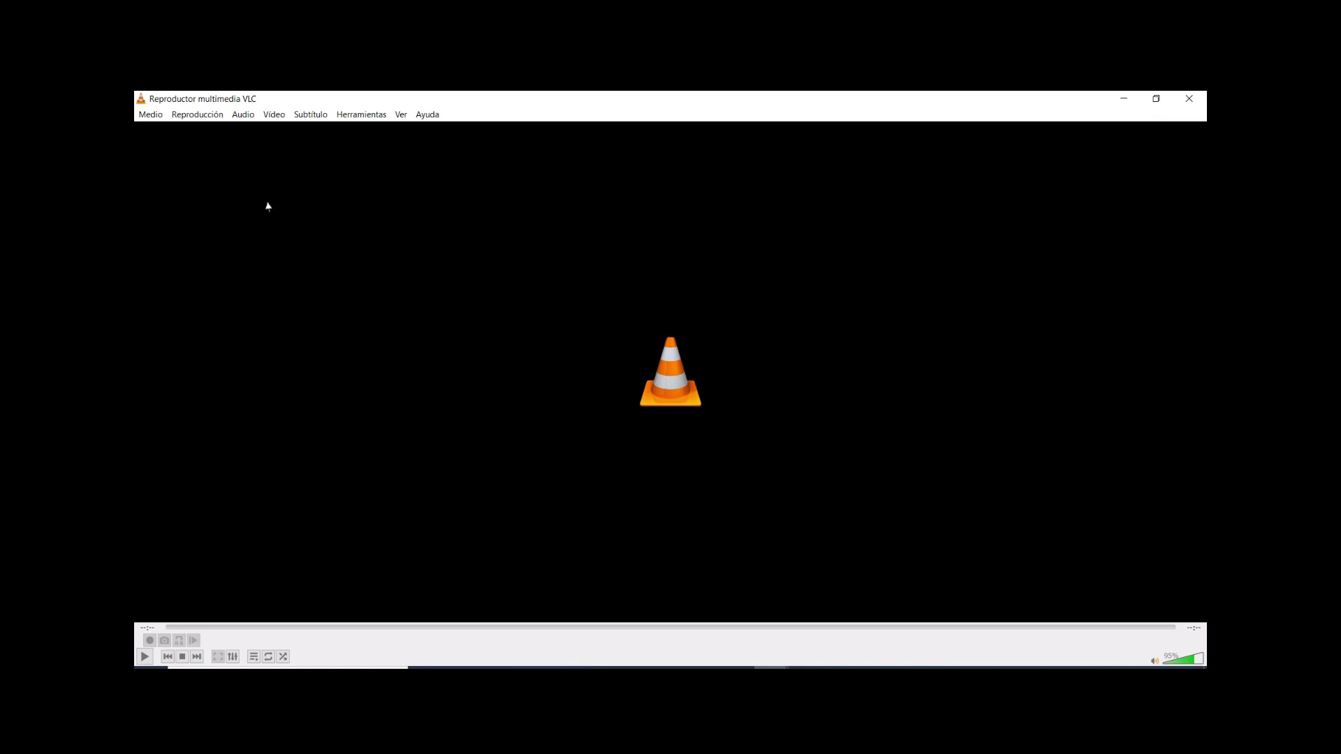
- Open a capture device with Escritorio as the capture mode and set the desired frame rate to 30.00 f/s
click(155, 119)
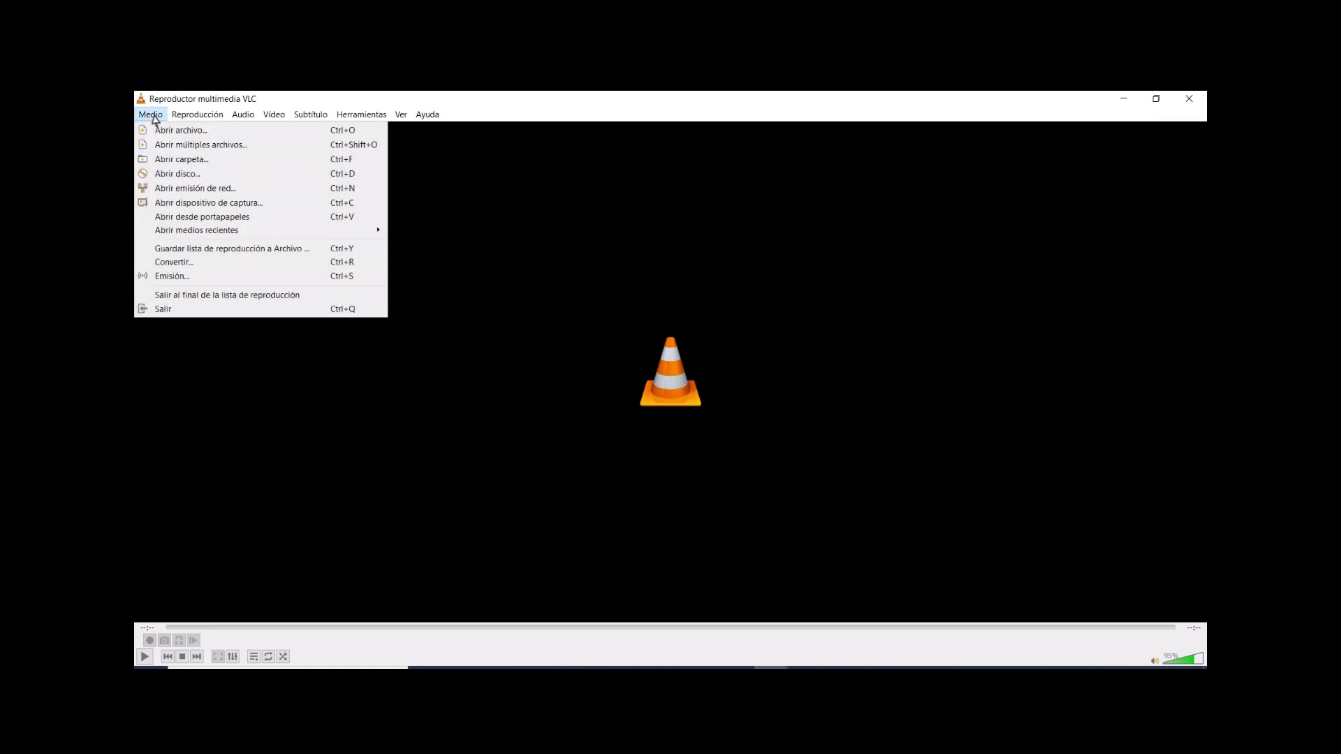
mouse_move(356, 118)
mouse_move(401, 119)
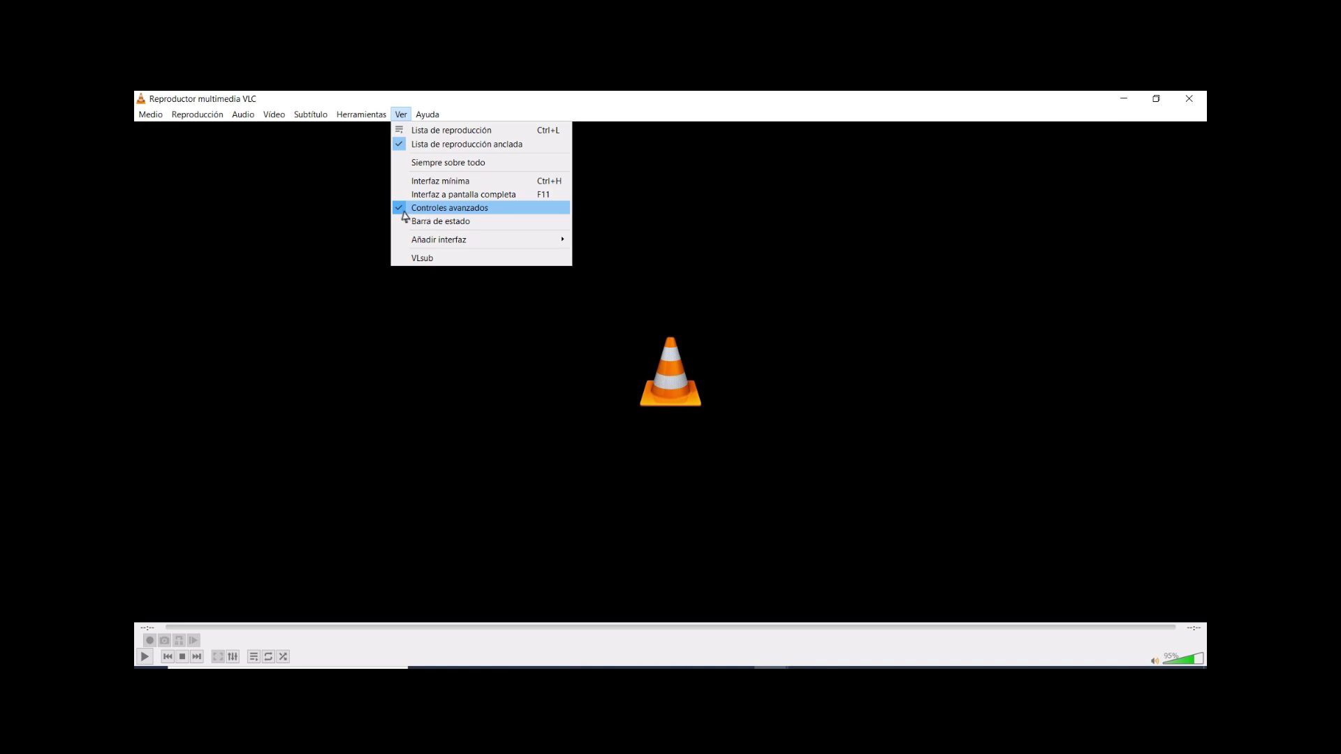
mouse_move(153, 115)
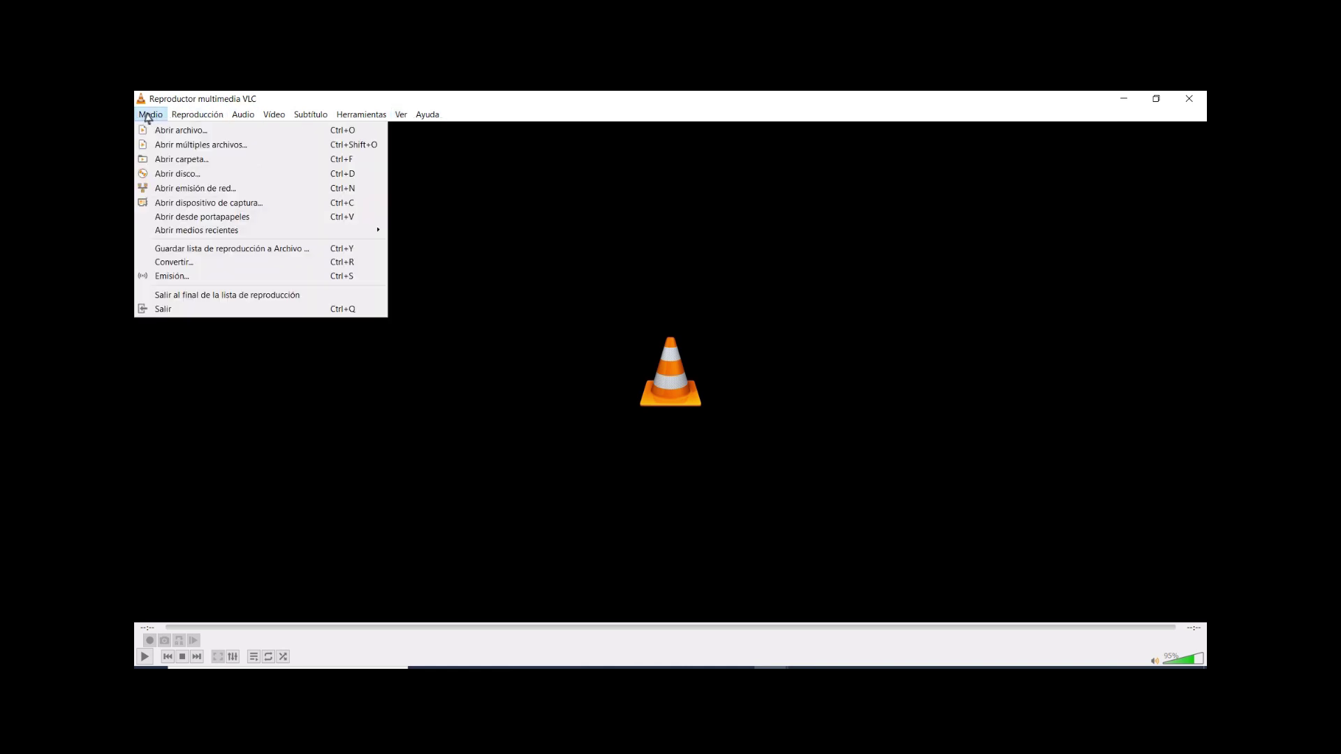
click(158, 204)
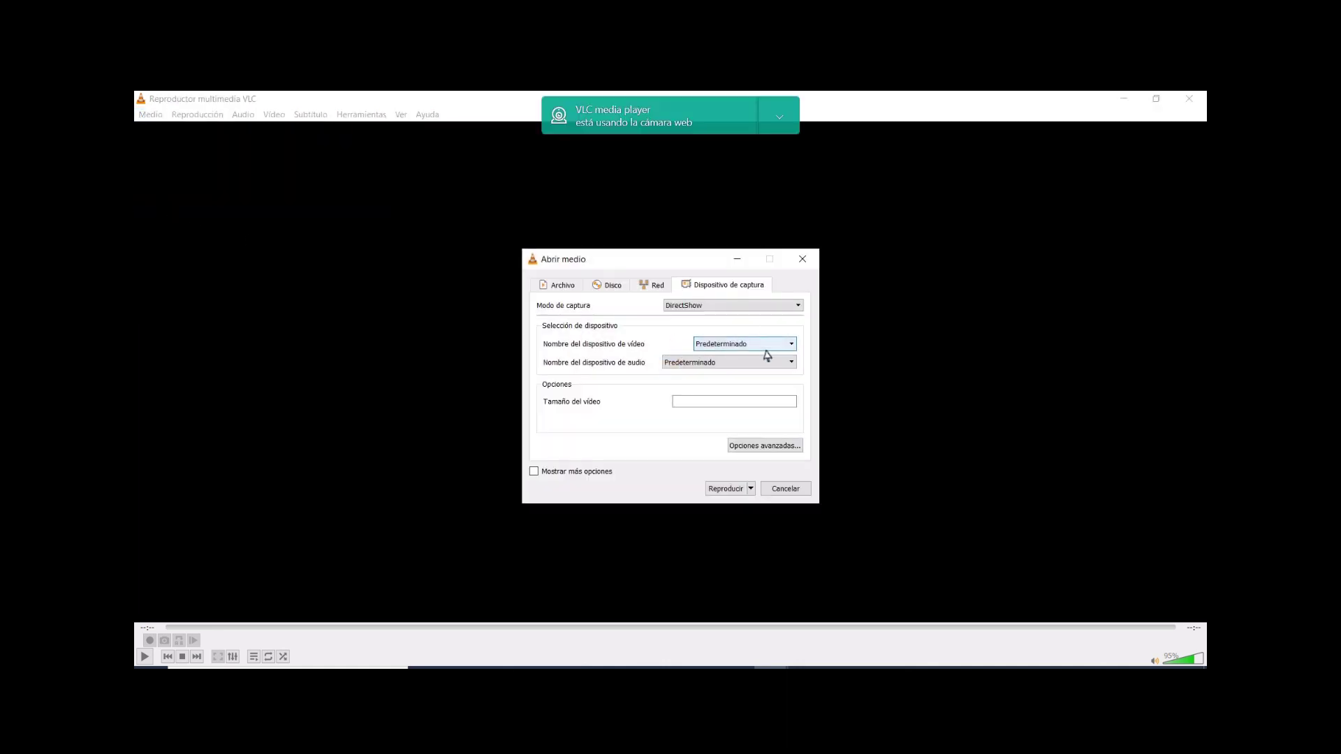
click(749, 306)
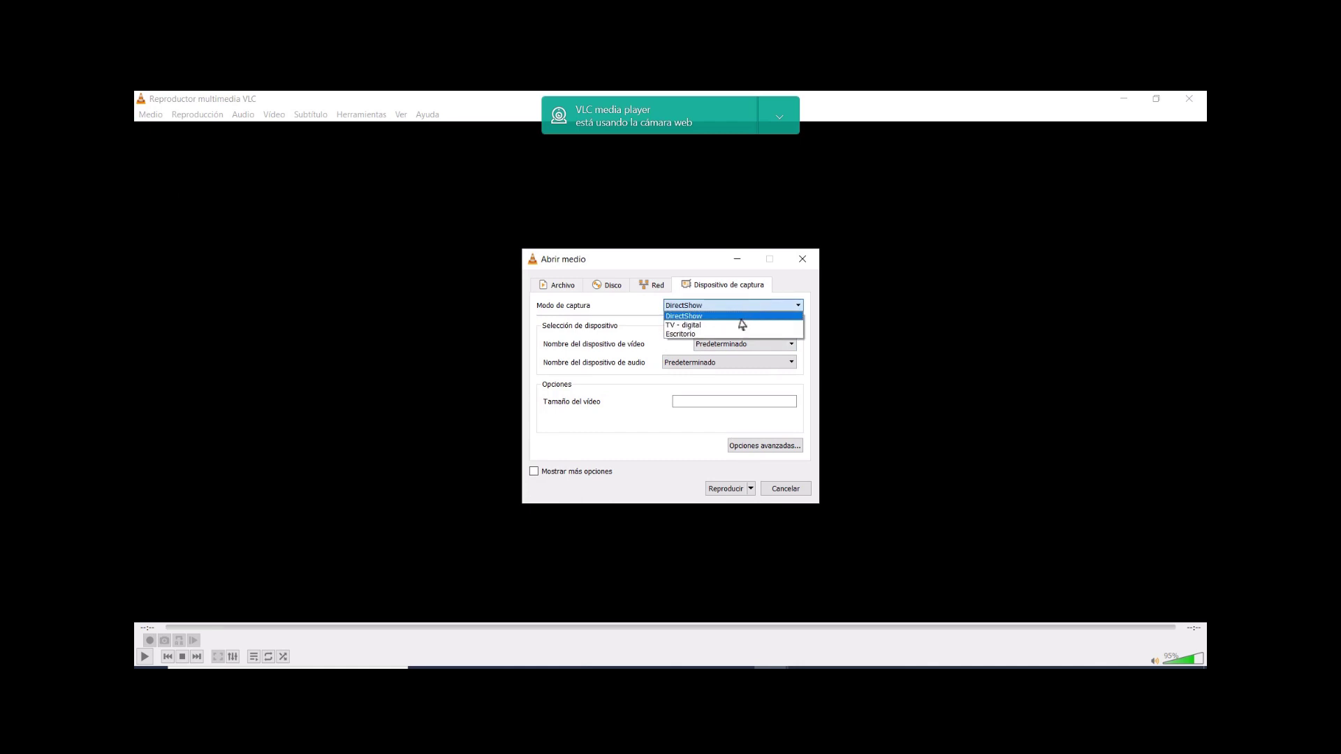
click(738, 335)
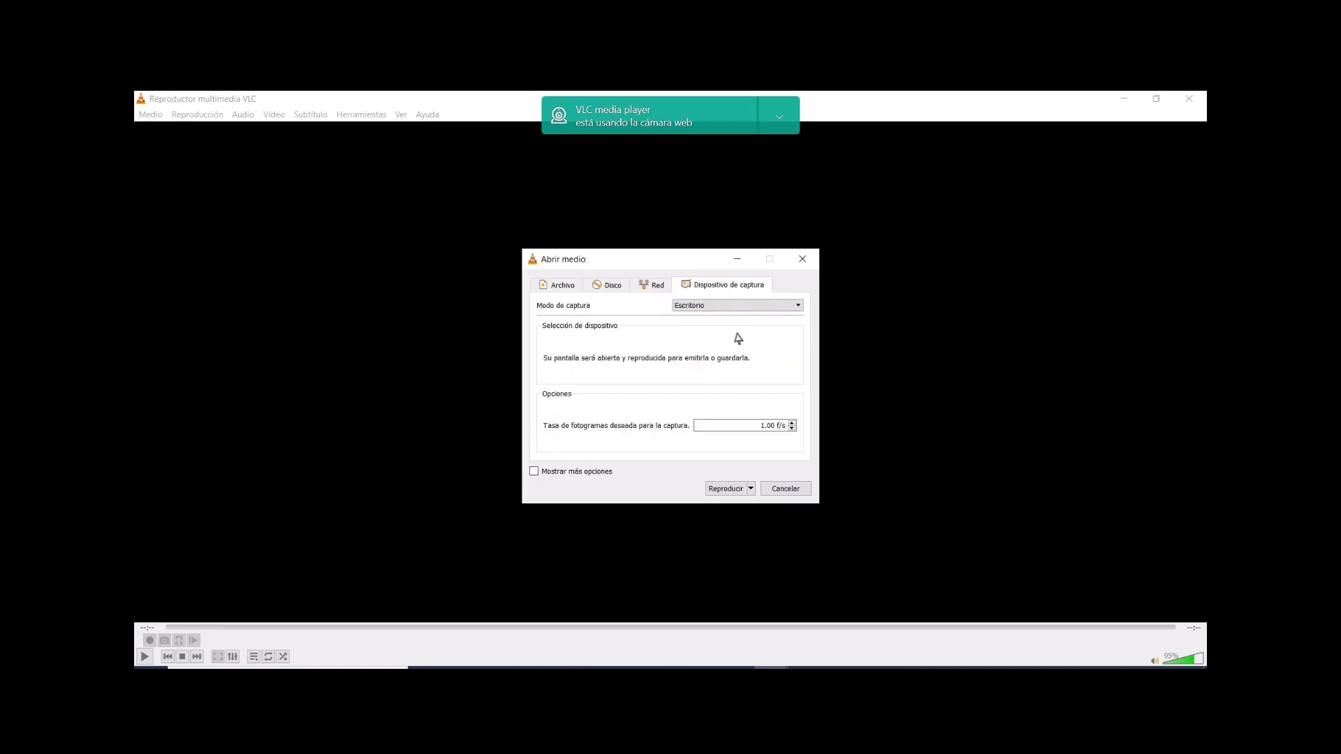
click(768, 427)
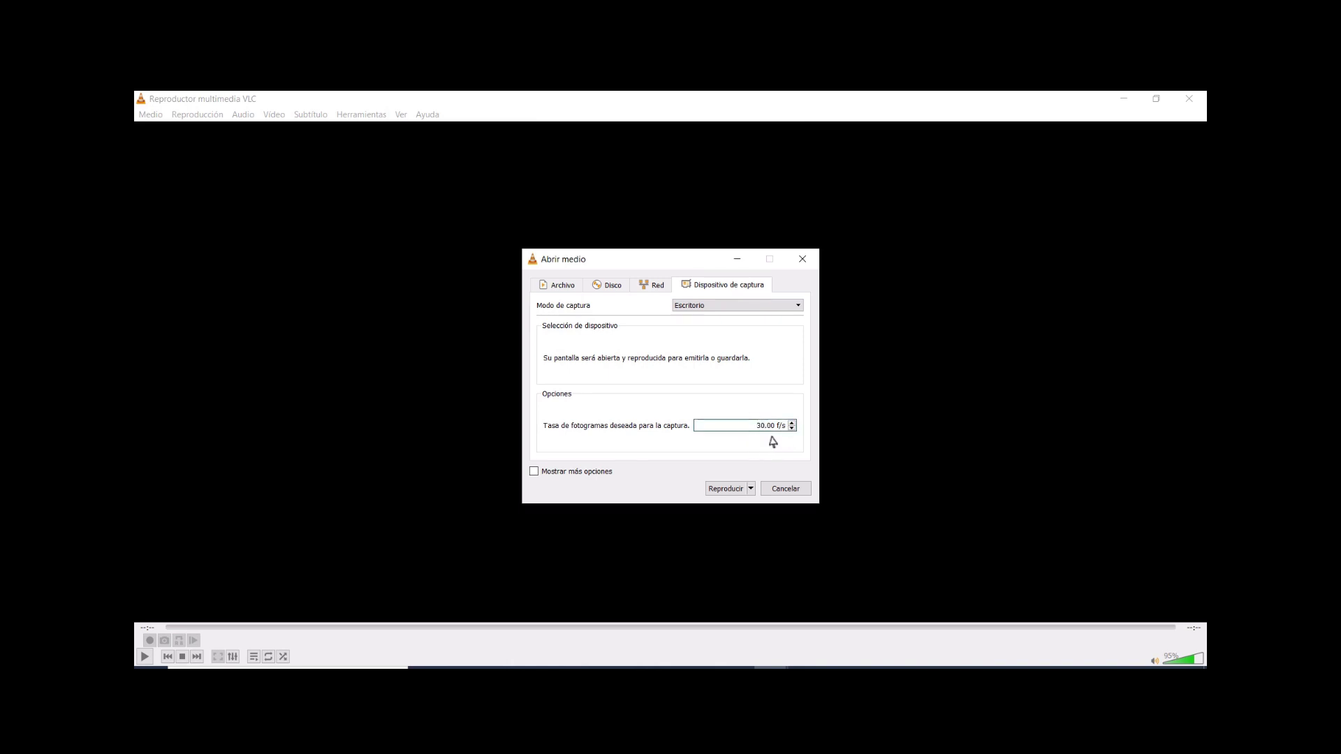
- Choose to convert the desktop capture and browse the available profiles, keeping Video - H.264 + MP3 (MP4)
click(751, 489)
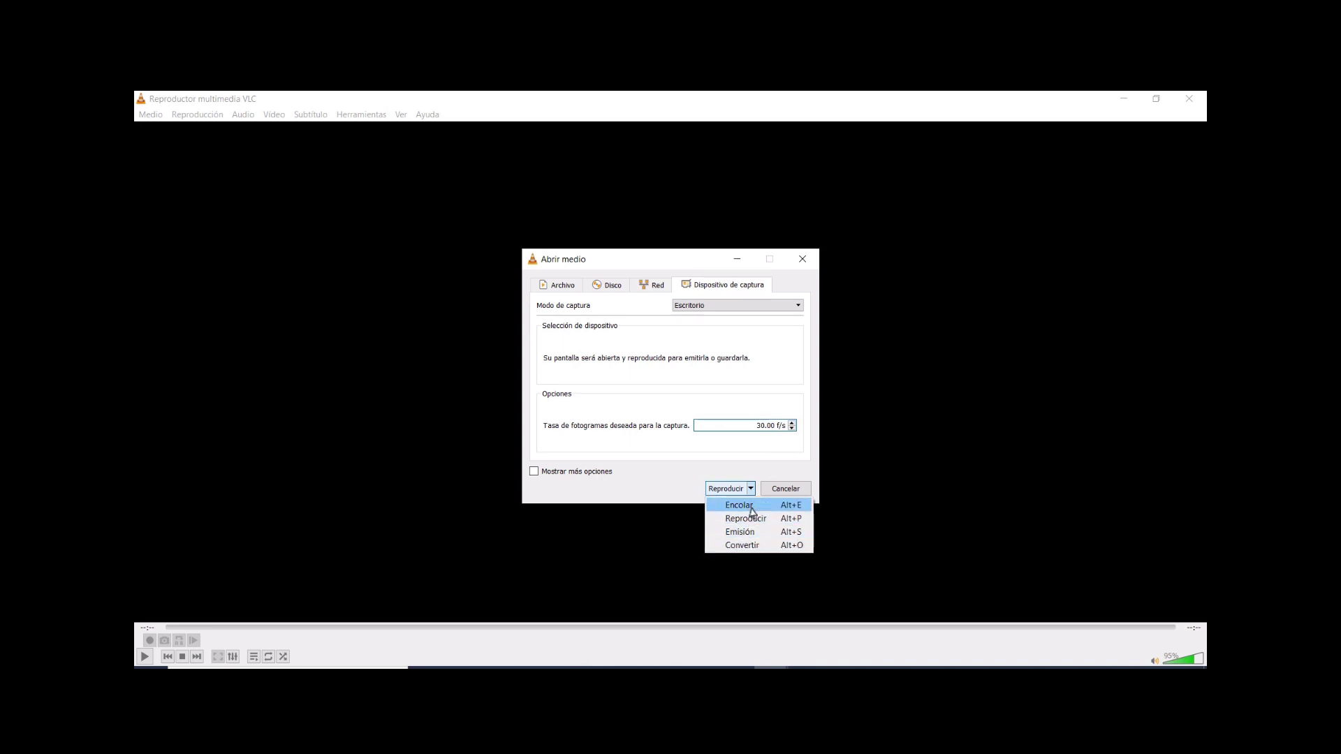
click(757, 547)
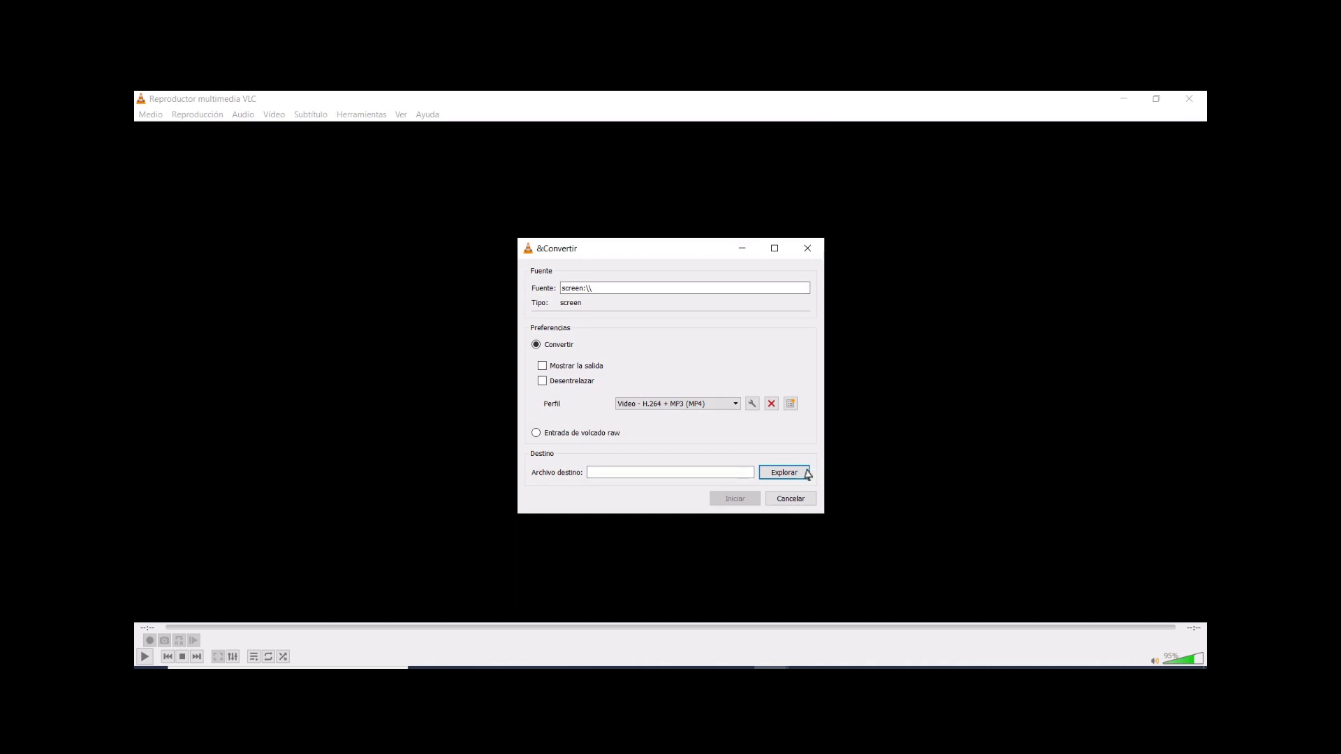
click(736, 405)
drag(735, 434, 738, 498)
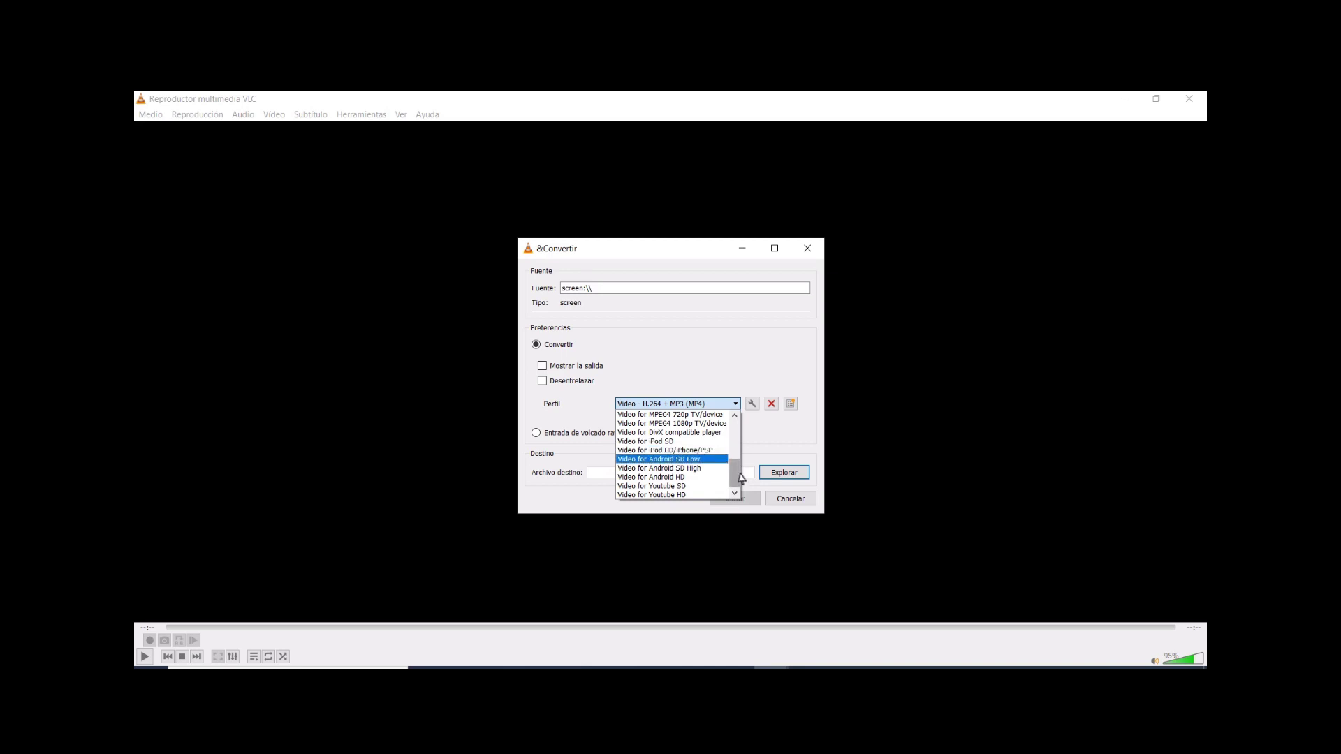
drag(738, 478, 738, 426)
click(710, 404)
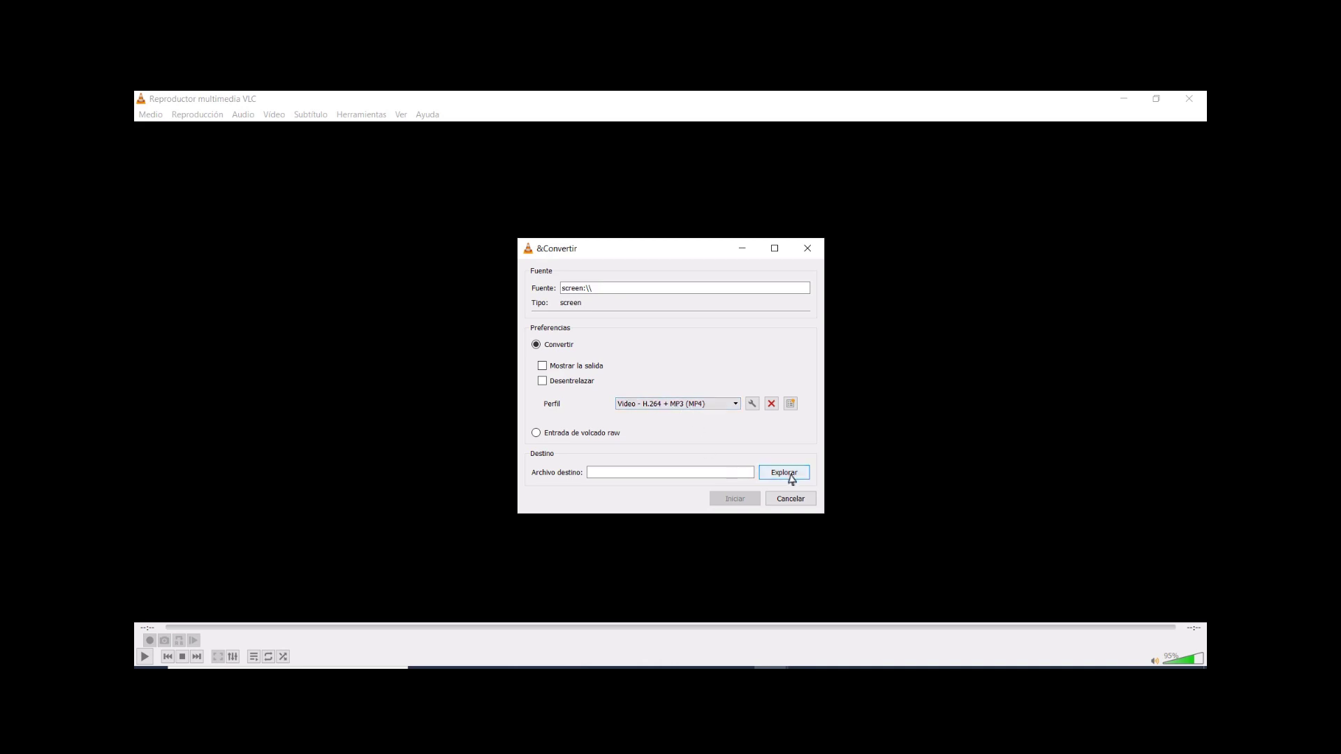
- Review and save the MP4 profile's encapsulation, audio codec and subtitle settings, and set the destination file to VLC.mp4 in Proyectos de video
click(753, 404)
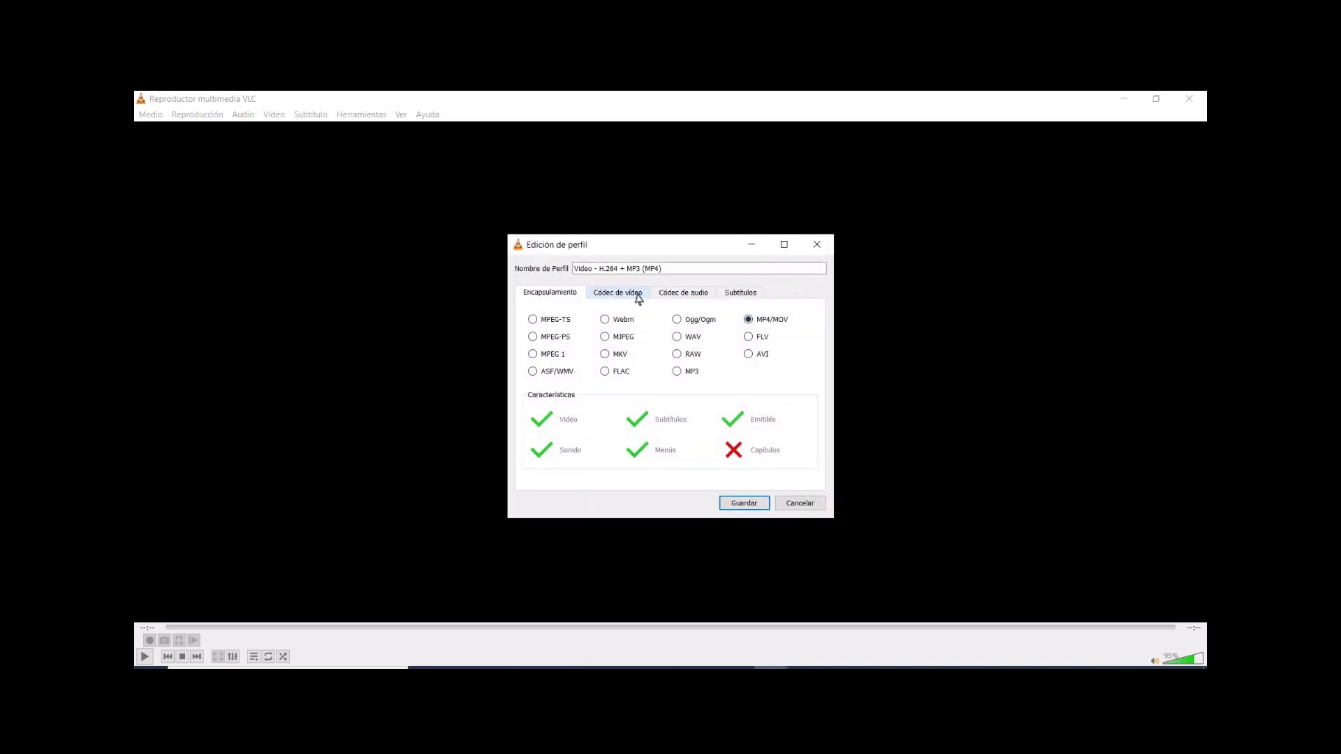
click(682, 293)
click(731, 294)
click(564, 296)
click(746, 503)
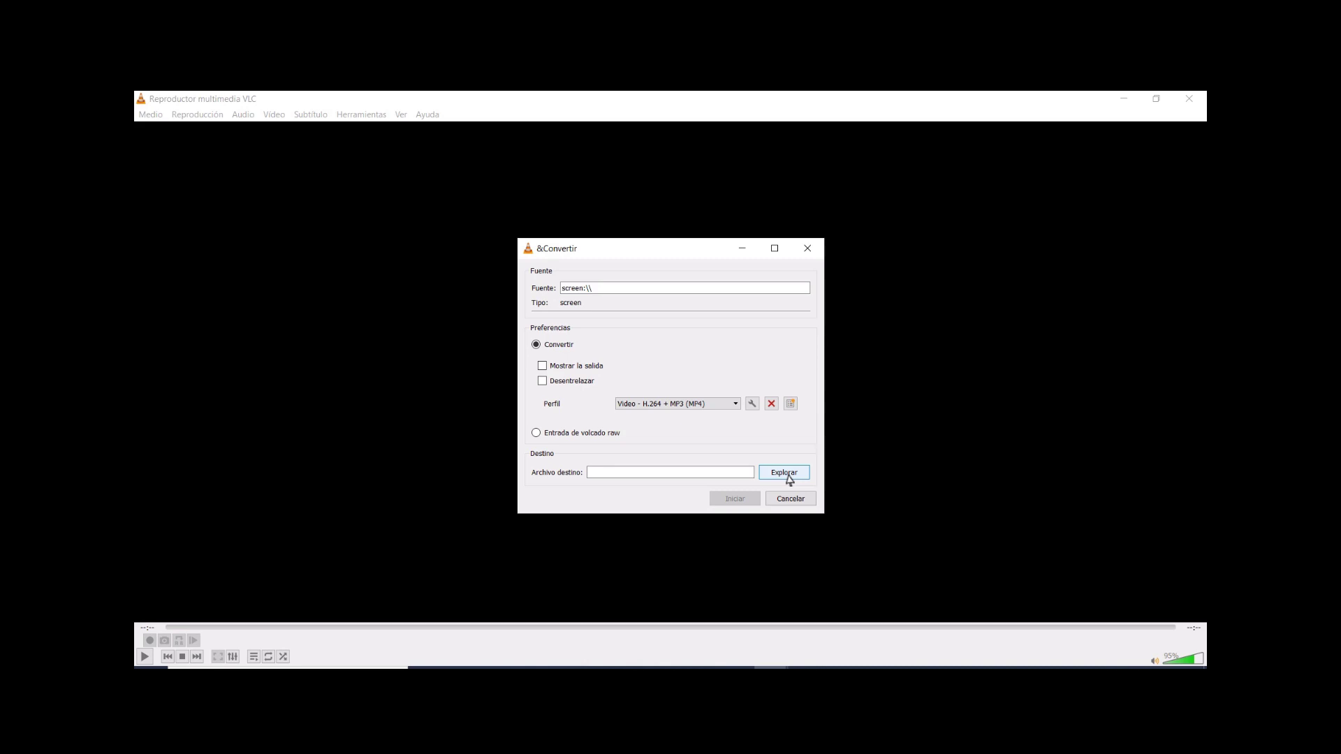
click(785, 473)
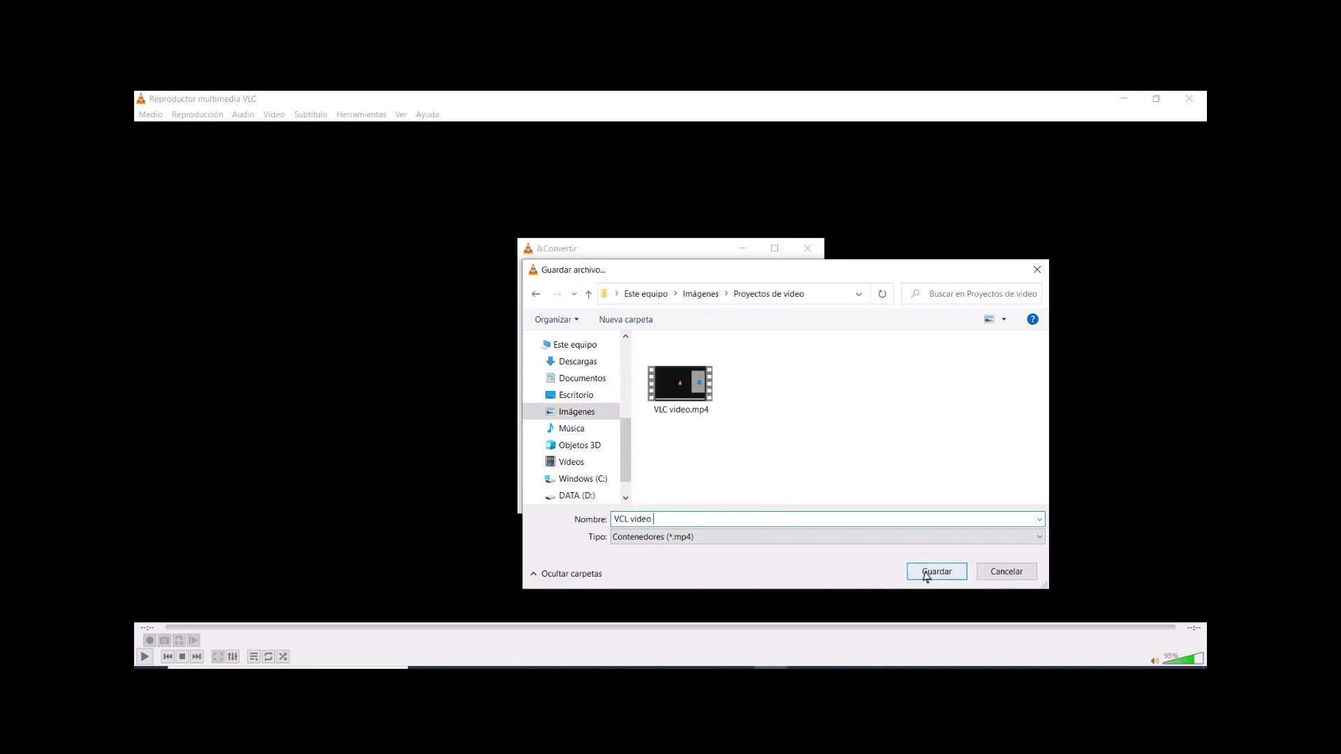
click(929, 572)
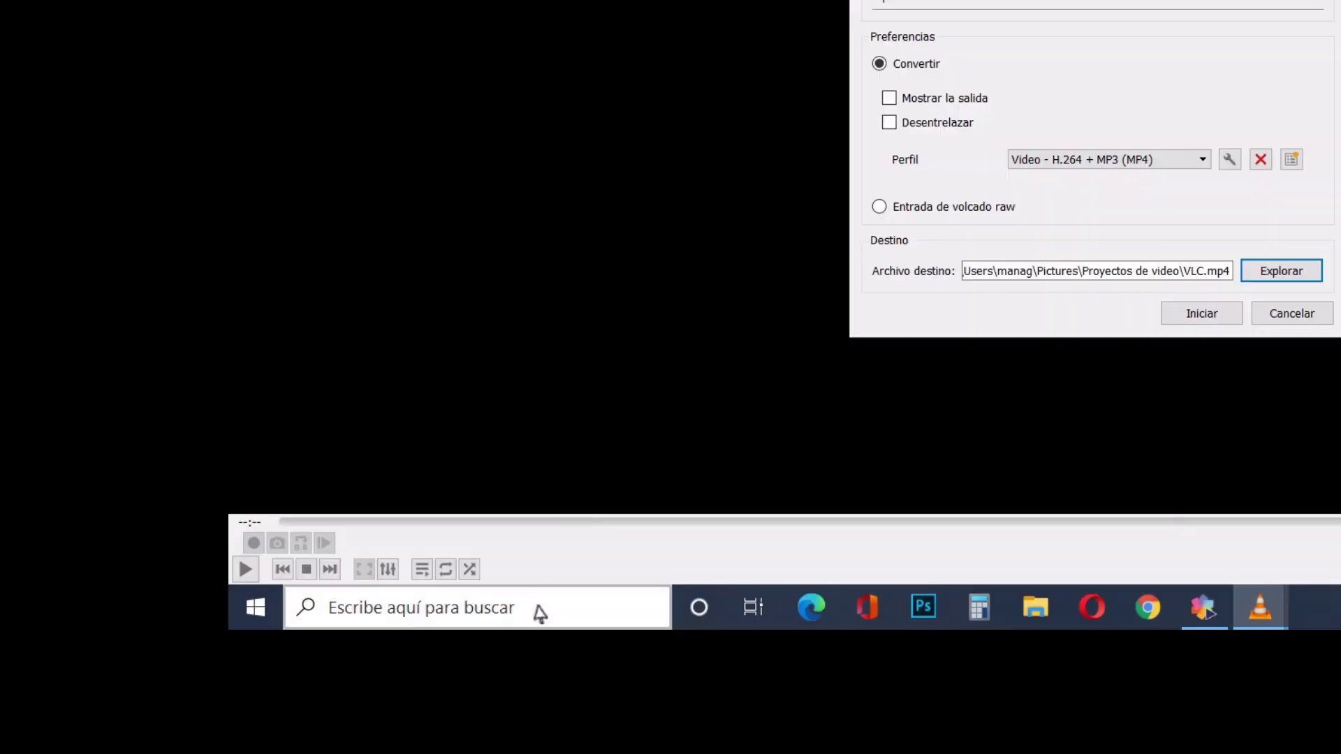
- Search Windows for "grabadora de voz" and open the Grabadora de voz app
click(539, 612)
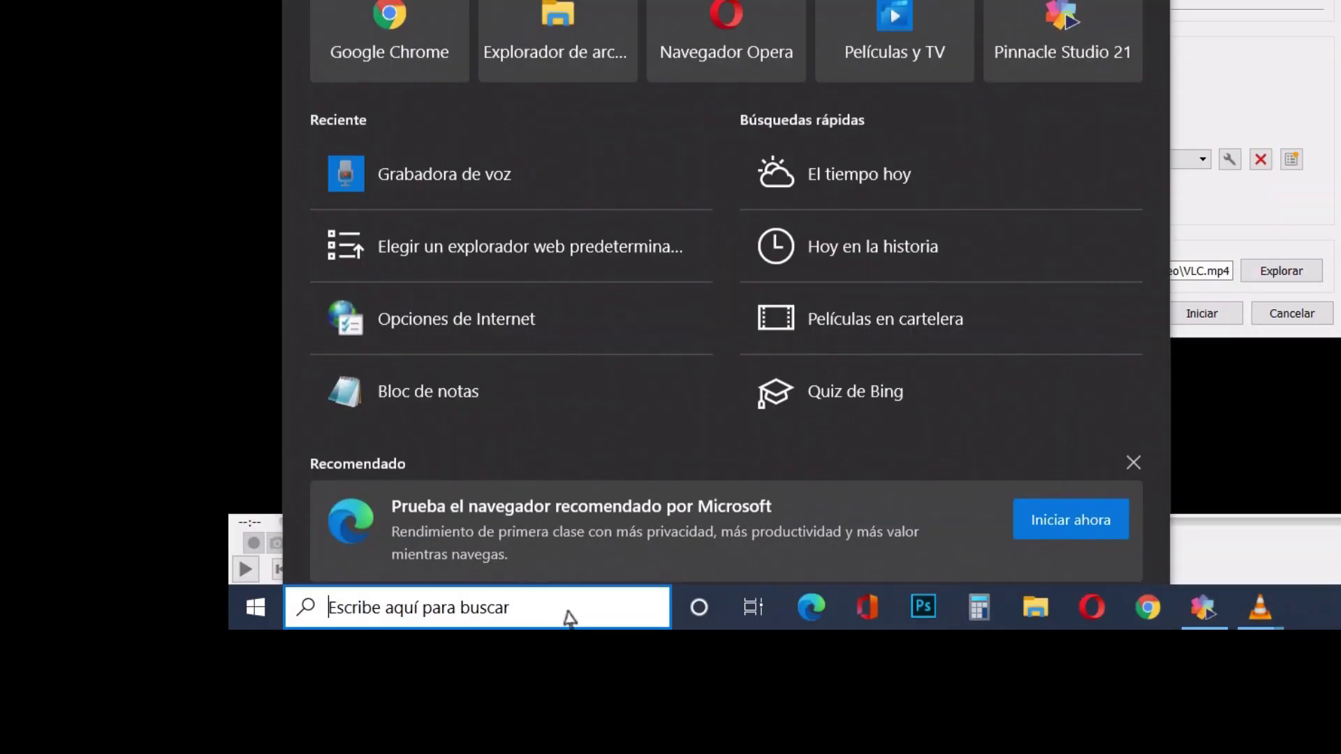
text(g)
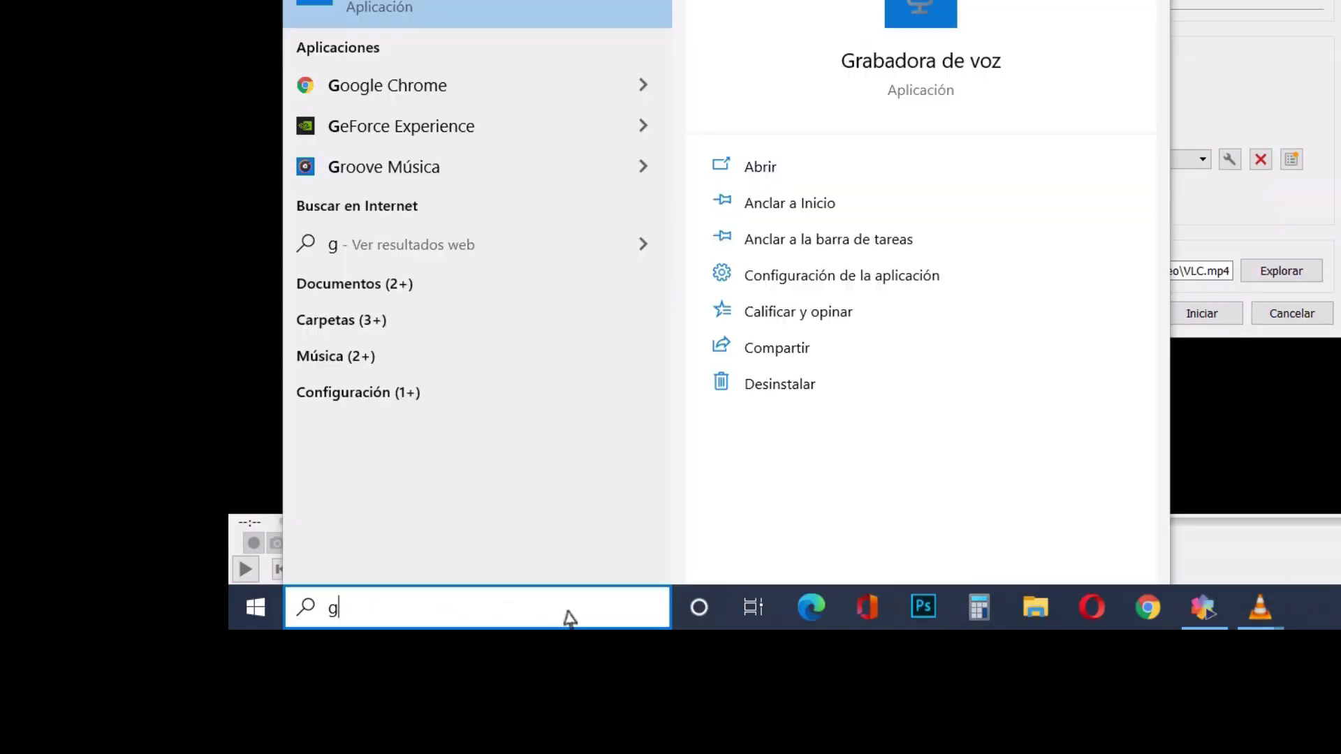
text(ra)
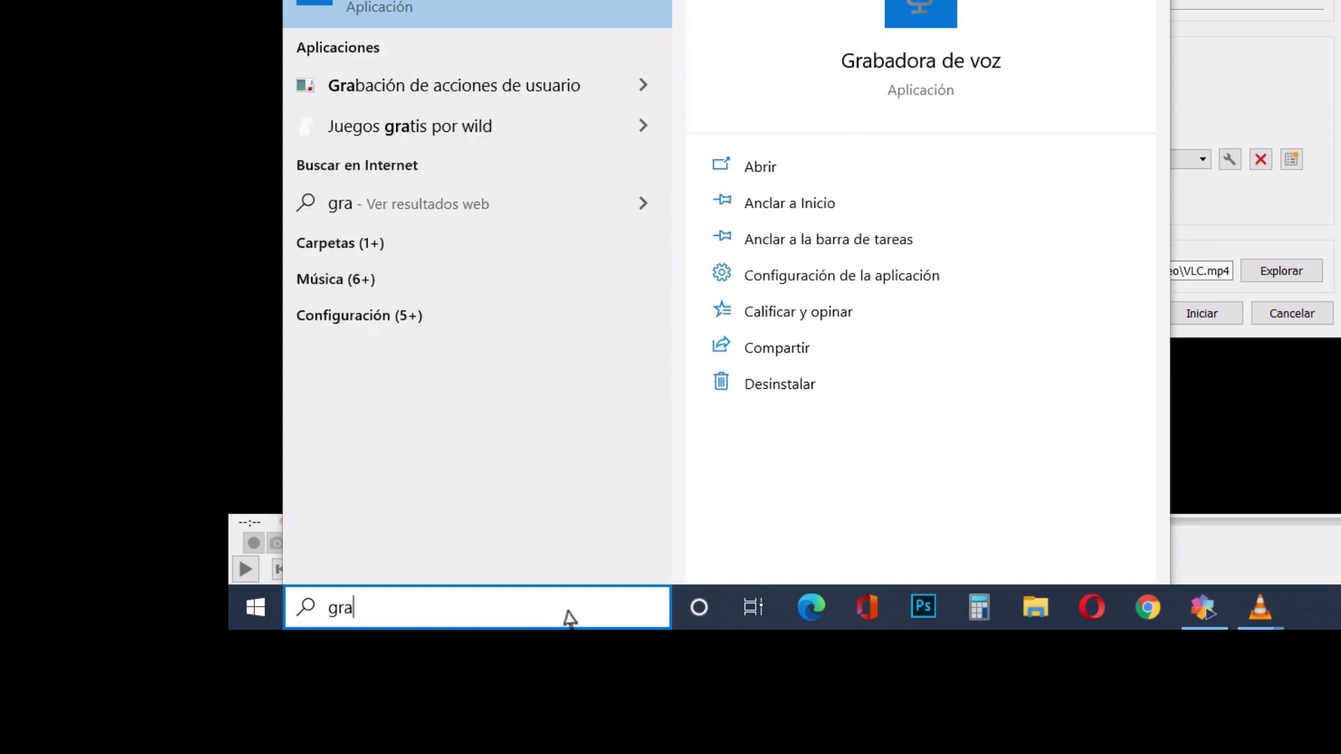
text(badora de v)
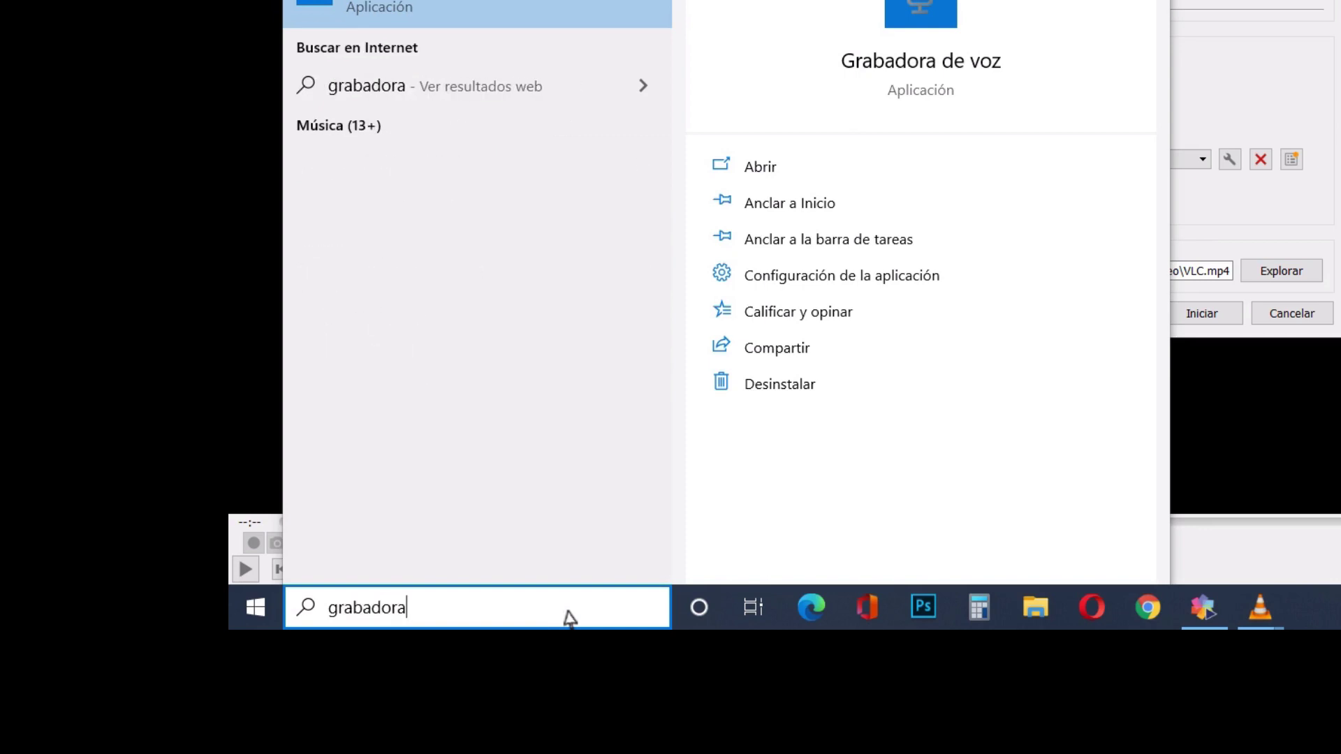
text(oz)
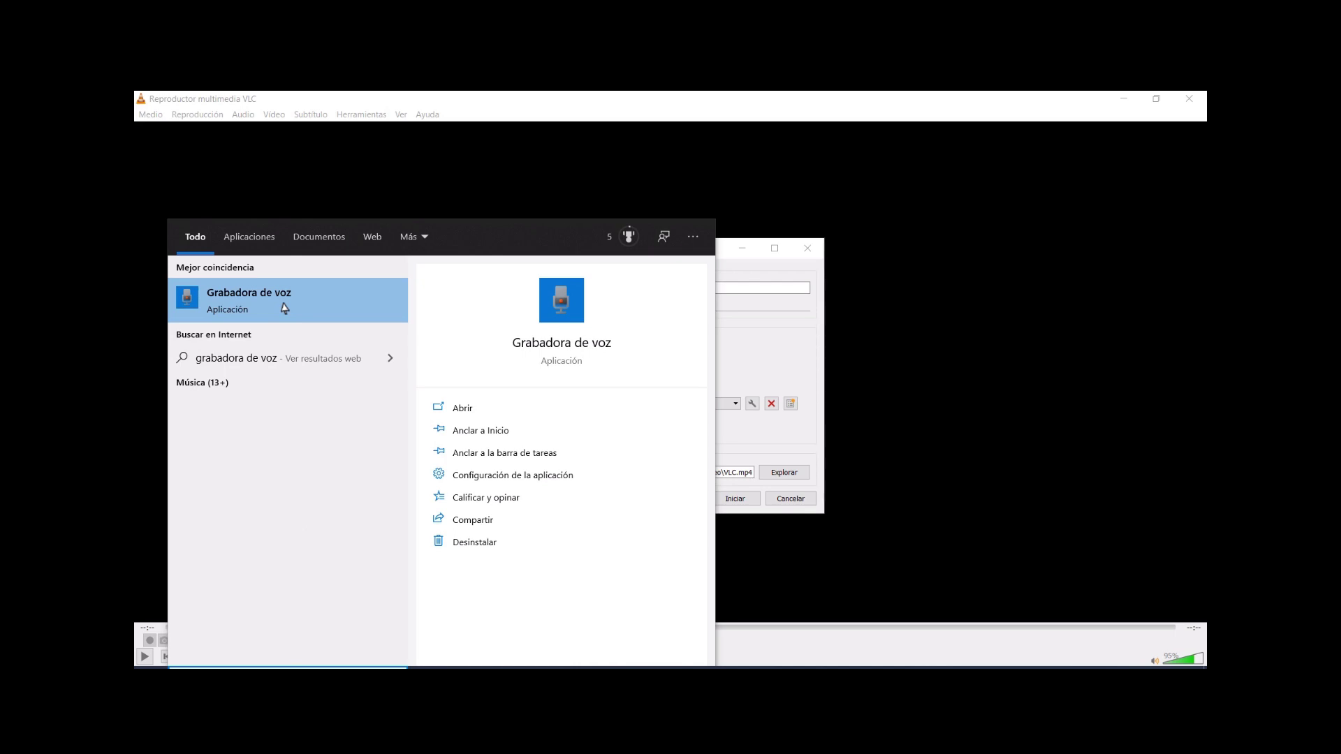
click(285, 308)
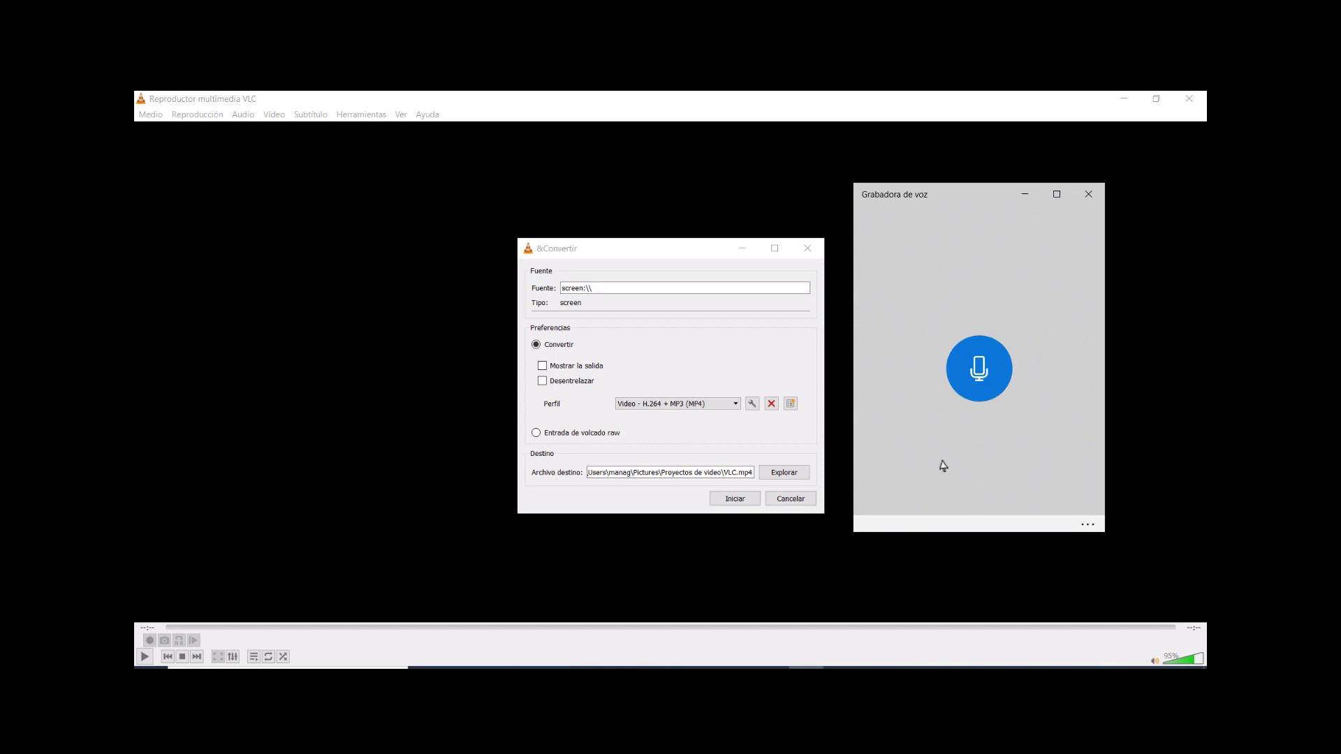
- Start the screen capture in VLC, then switch to Grabadora de voz and start recording audio
click(739, 500)
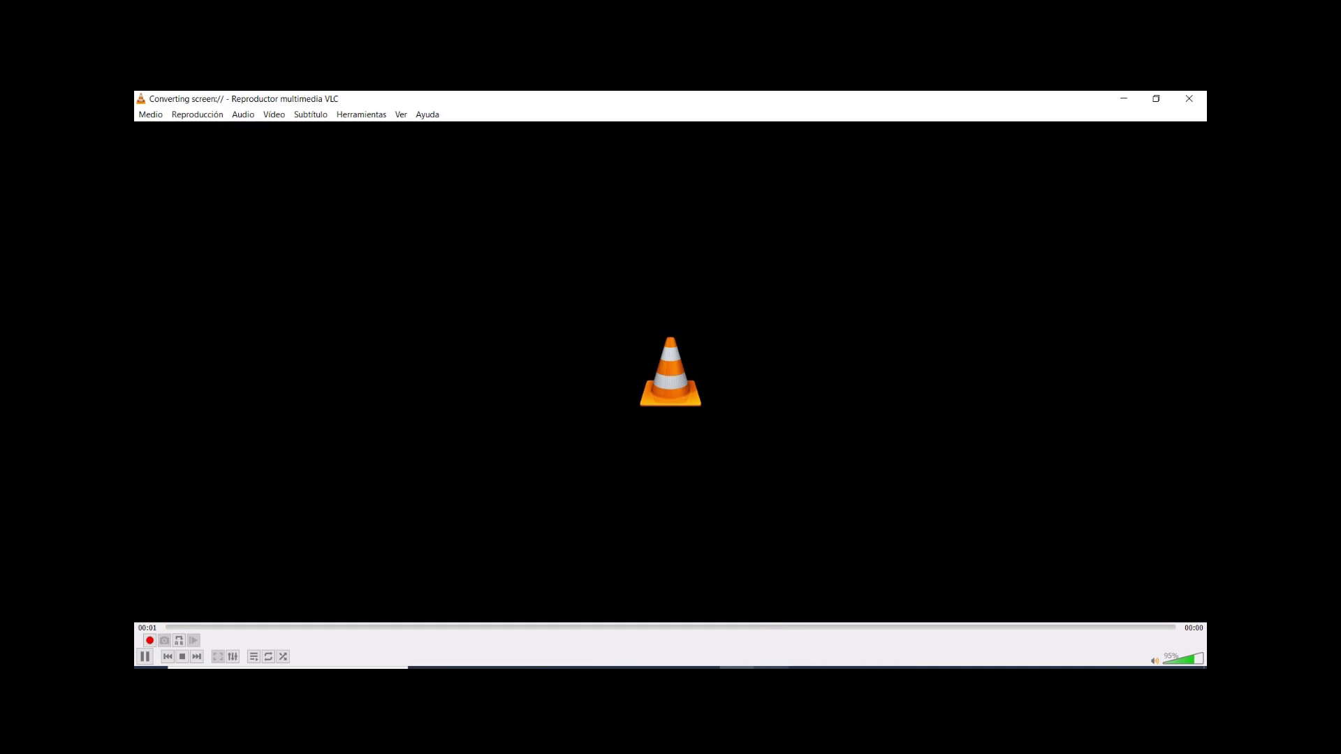
key(alt+Tab)
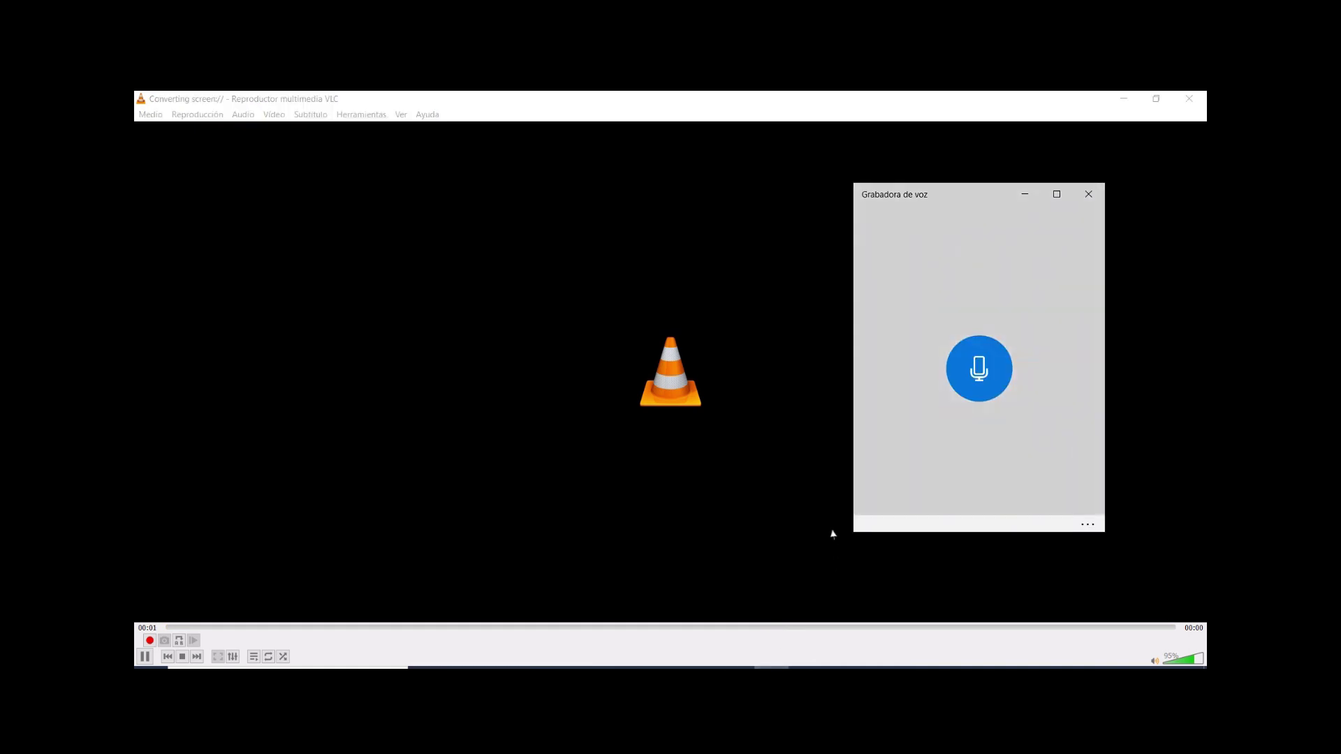
click(1000, 393)
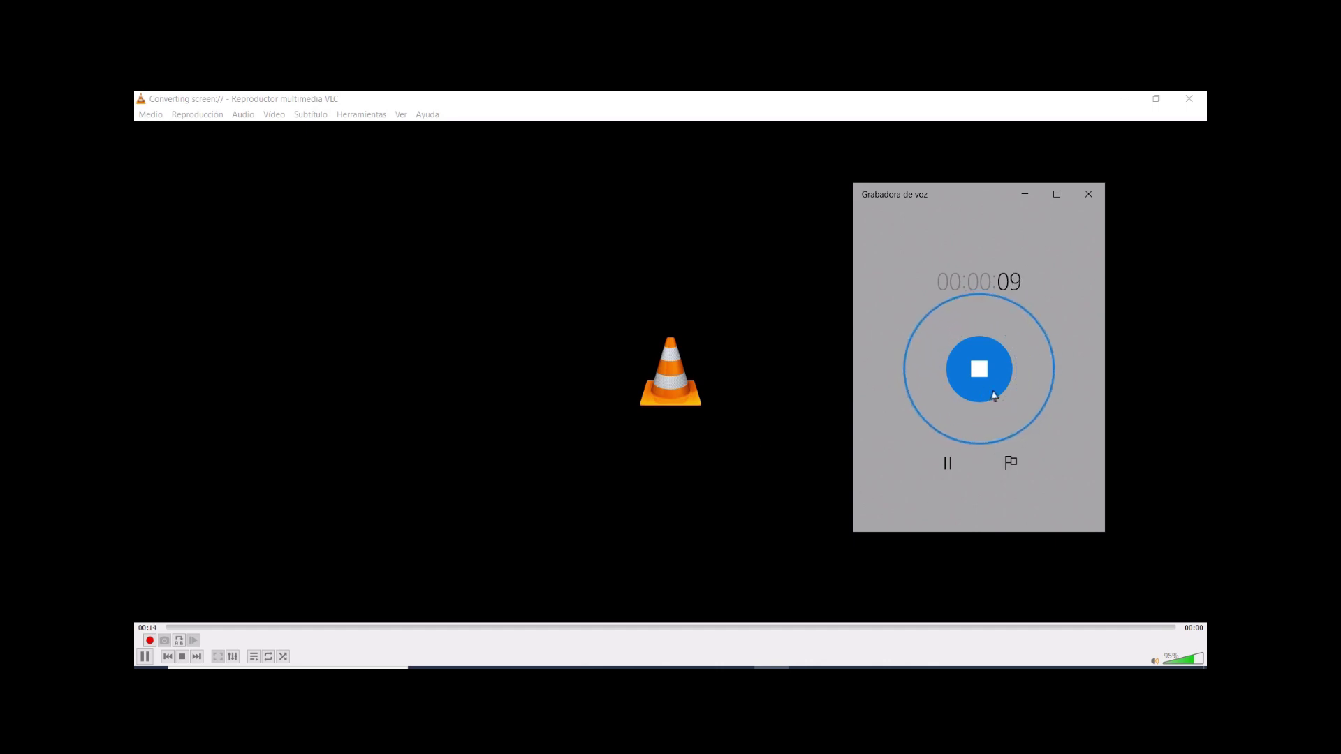
- Minimize both recorders, browse from DATA (D:) to the Proyectos de video folder in Imágenes, and close the folder window
click(1037, 195)
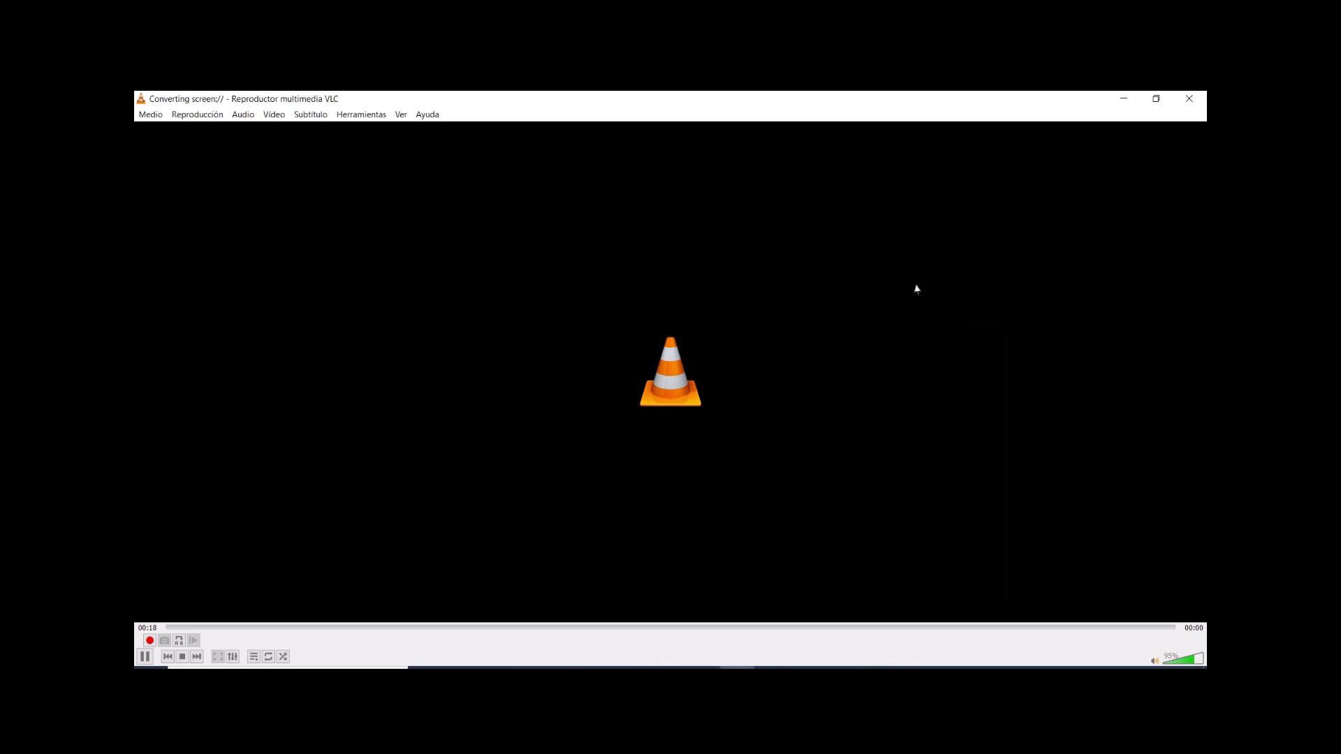
click(1124, 99)
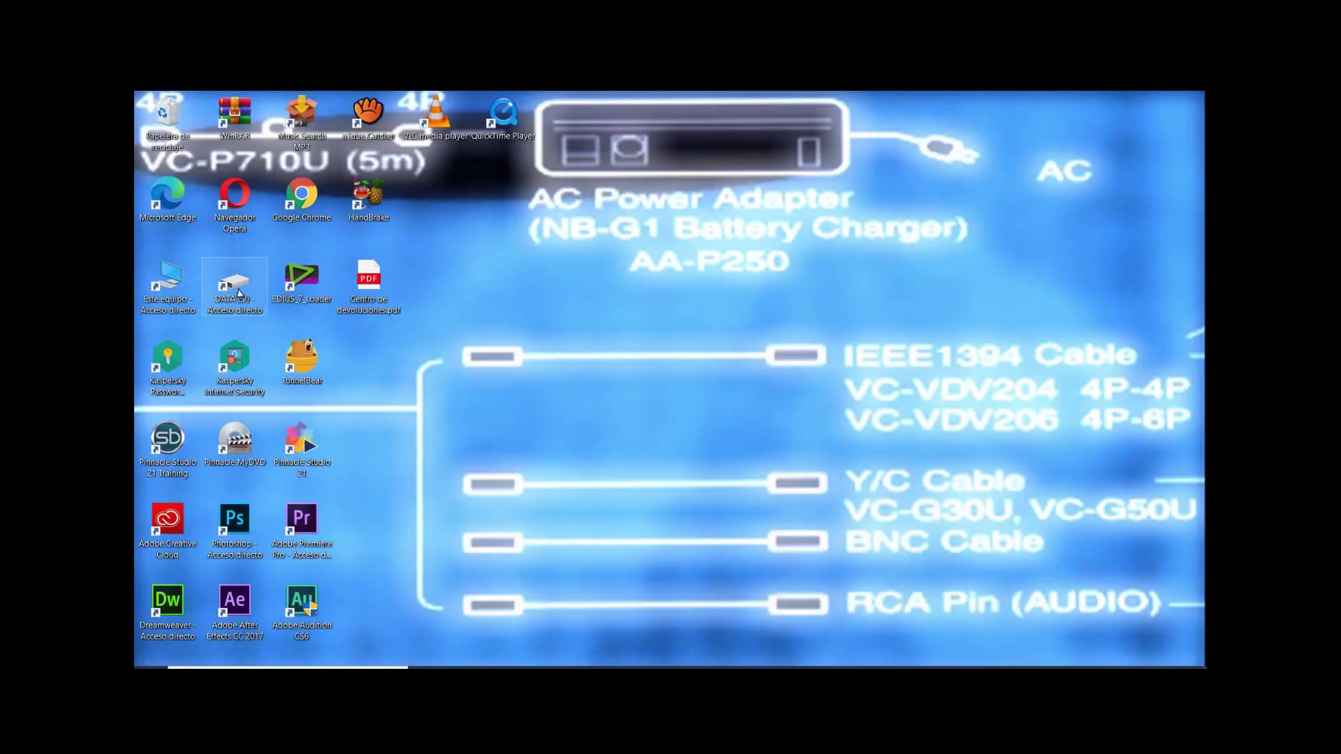
double_click(238, 294)
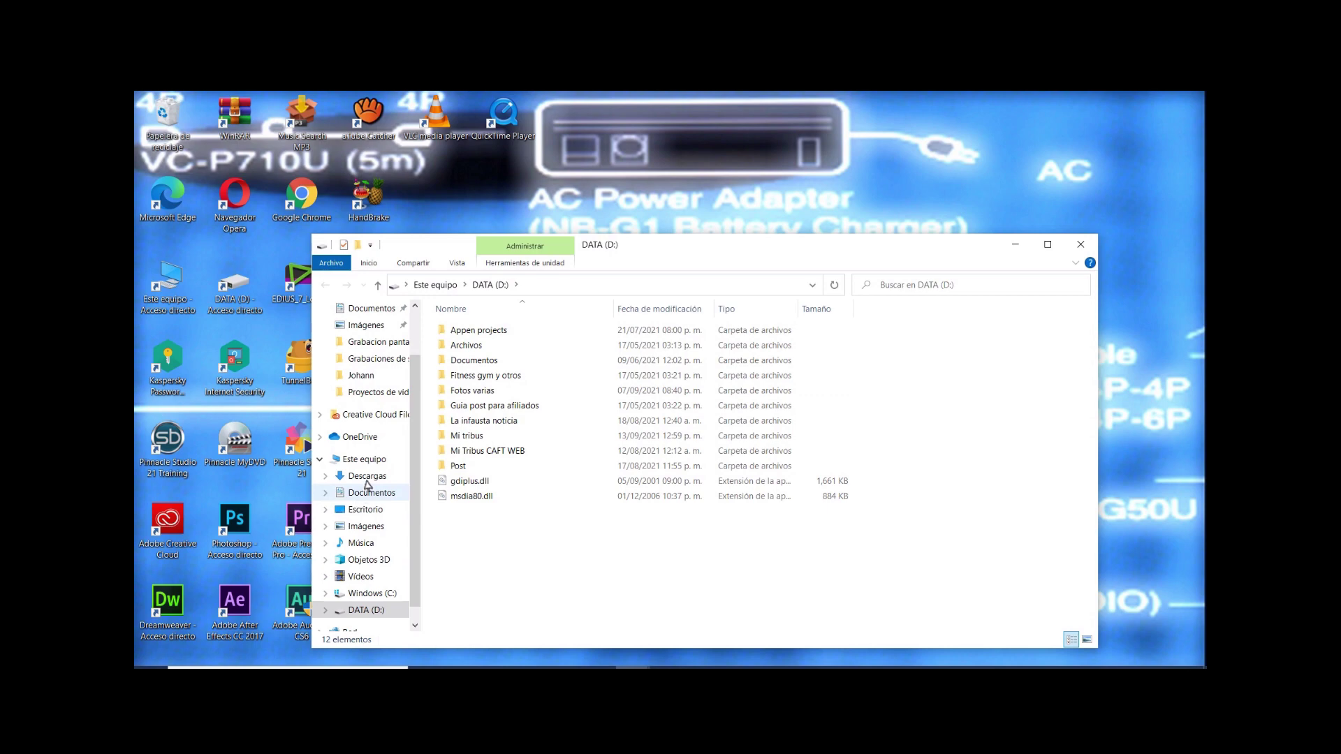
click(366, 527)
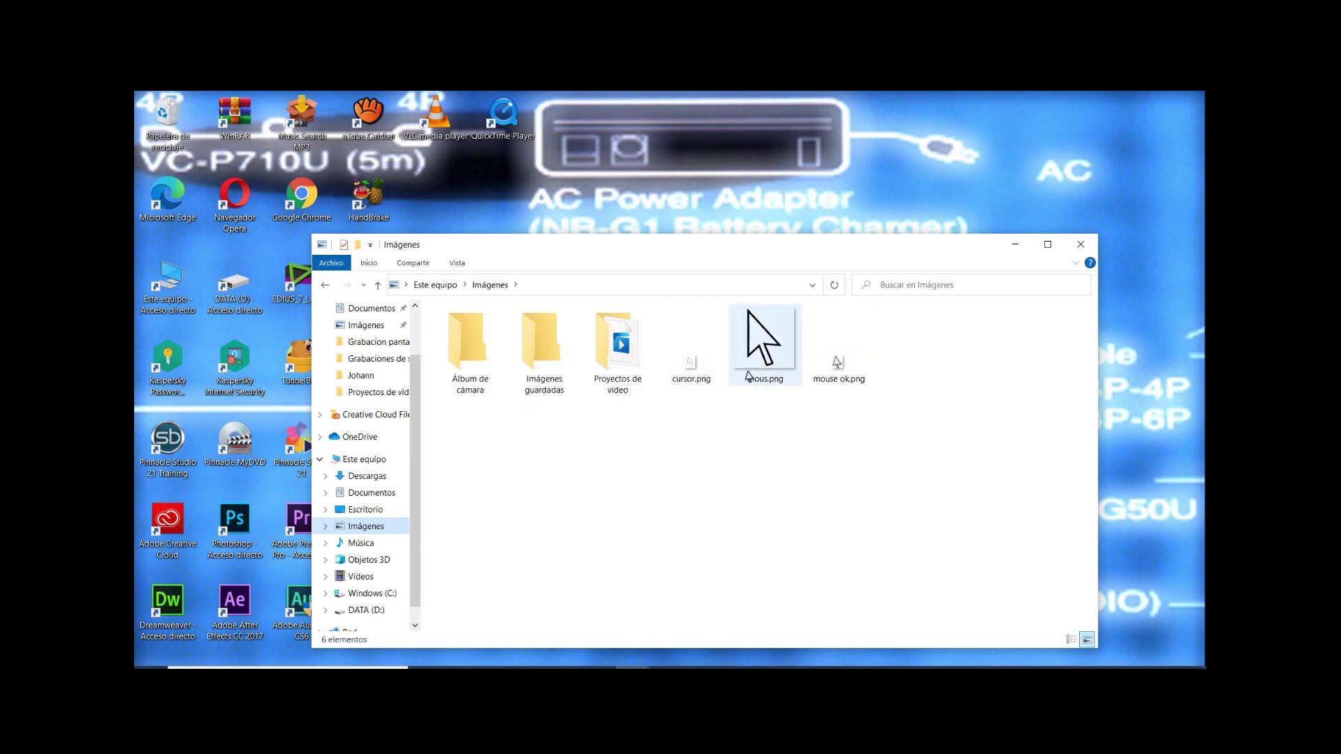
double_click(620, 360)
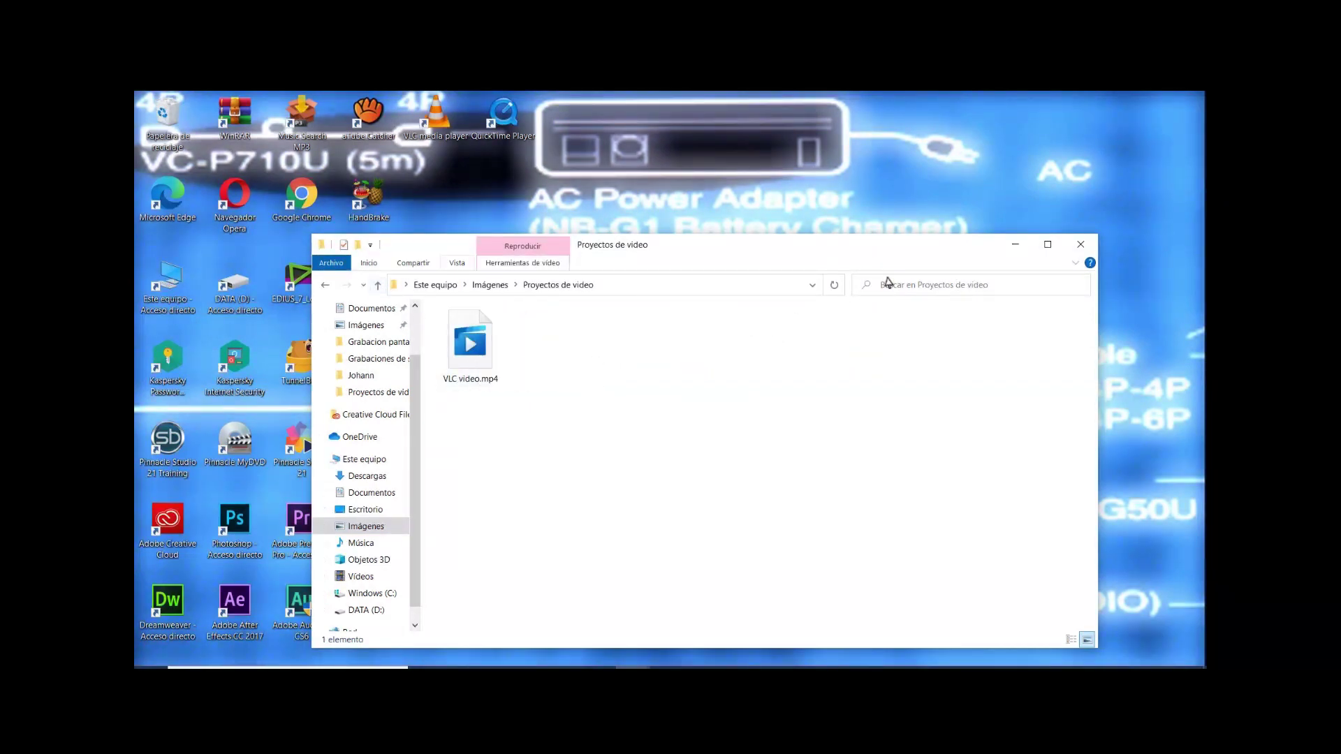
click(1081, 244)
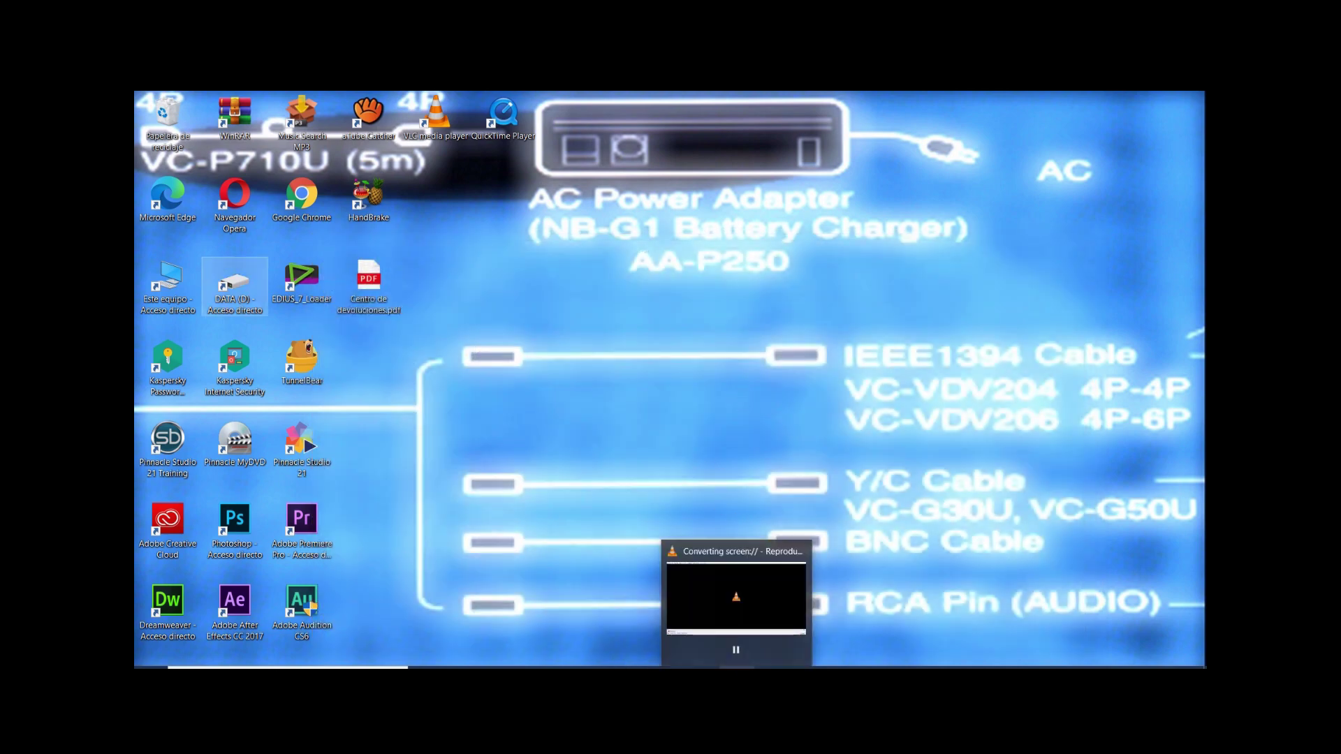
- Bring VLC back from the desktop, then stop the Grabadora de voz recording and the screen capture
click(761, 594)
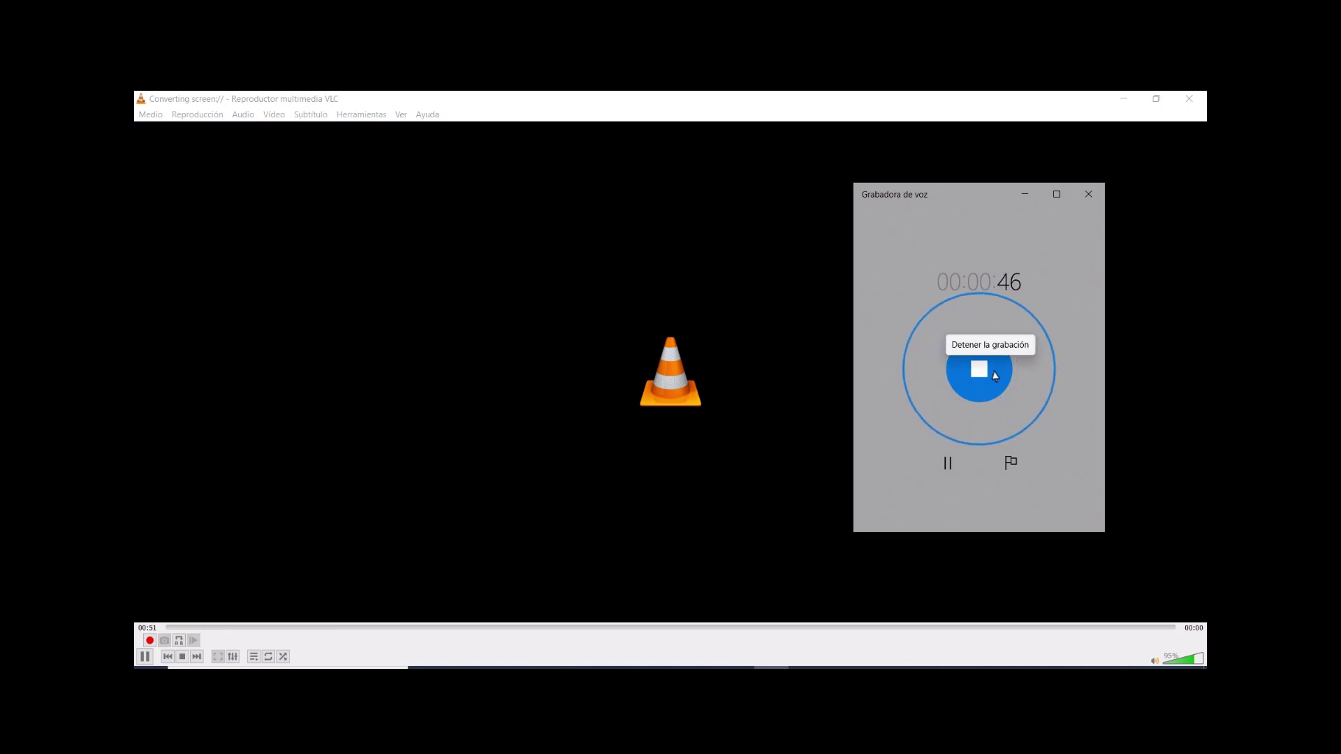
click(995, 376)
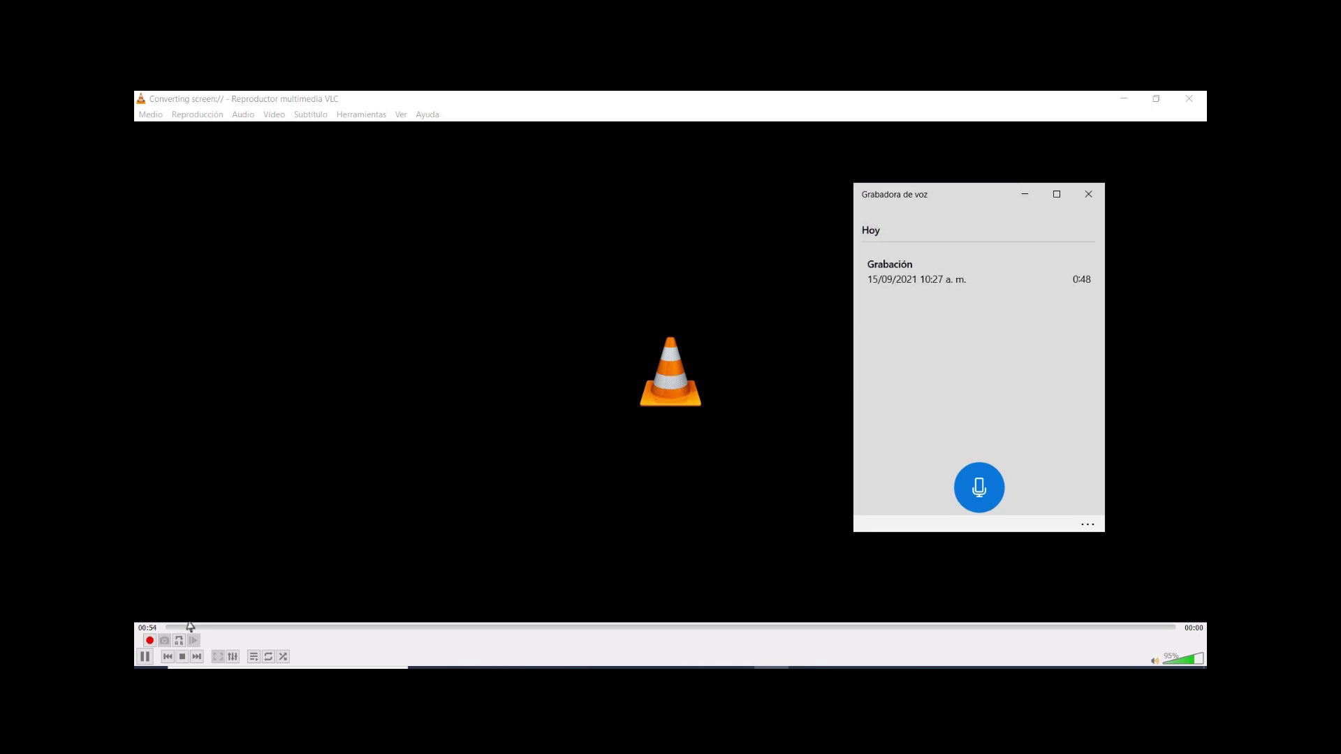
click(183, 656)
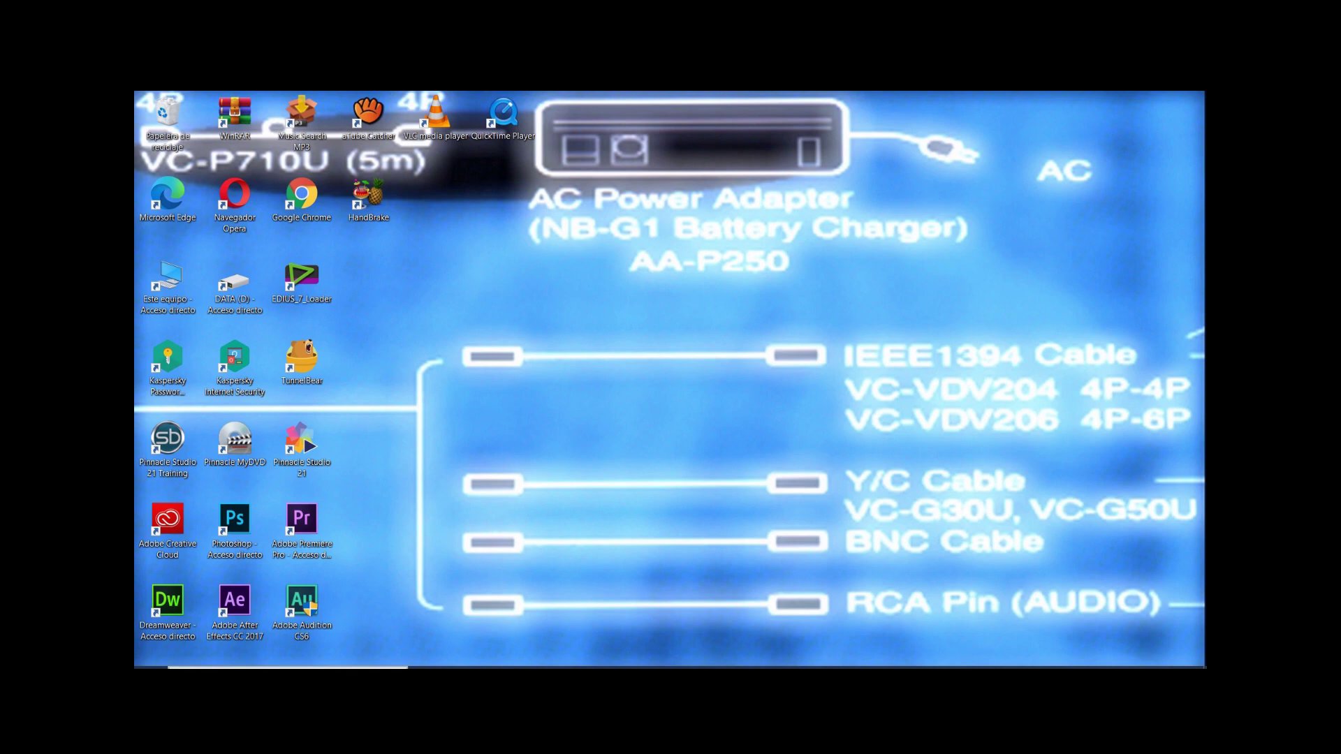
- Search Windows for "editor de videos" and open the Editor de videos app
key(super+s)
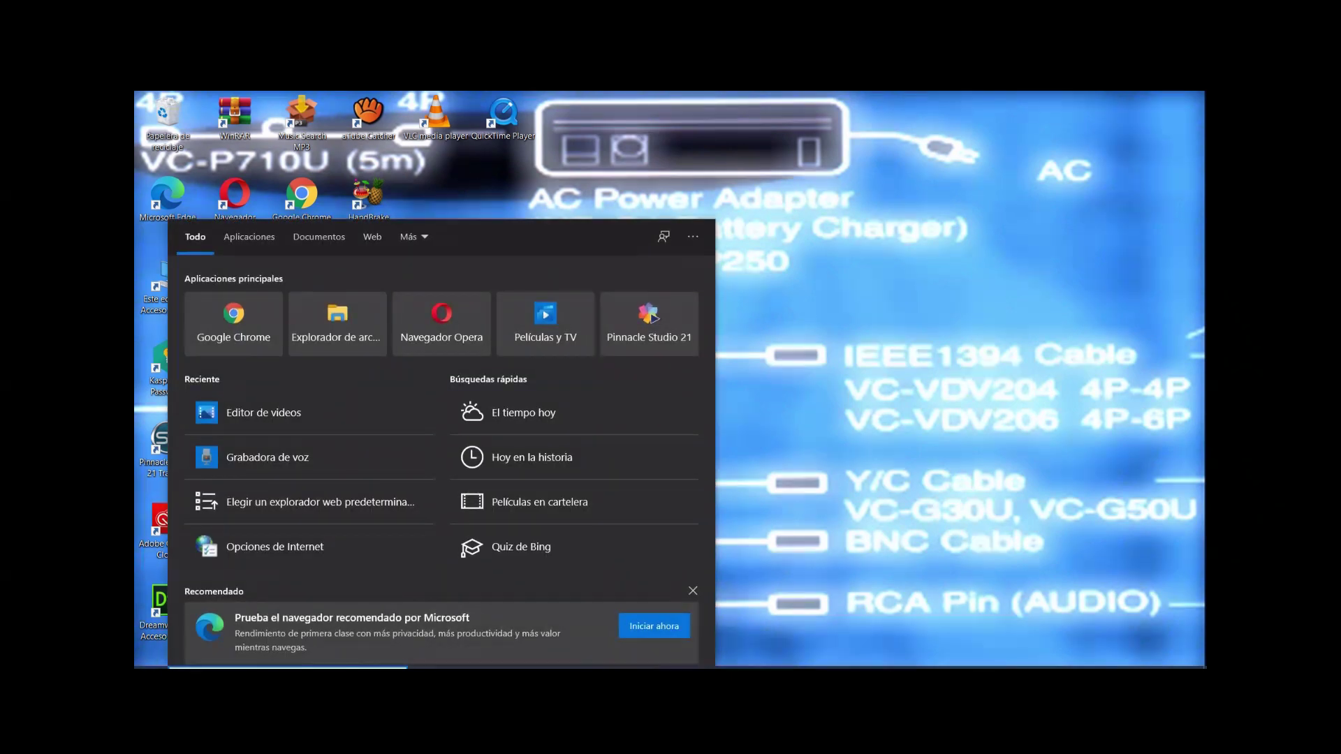
text(editor de)
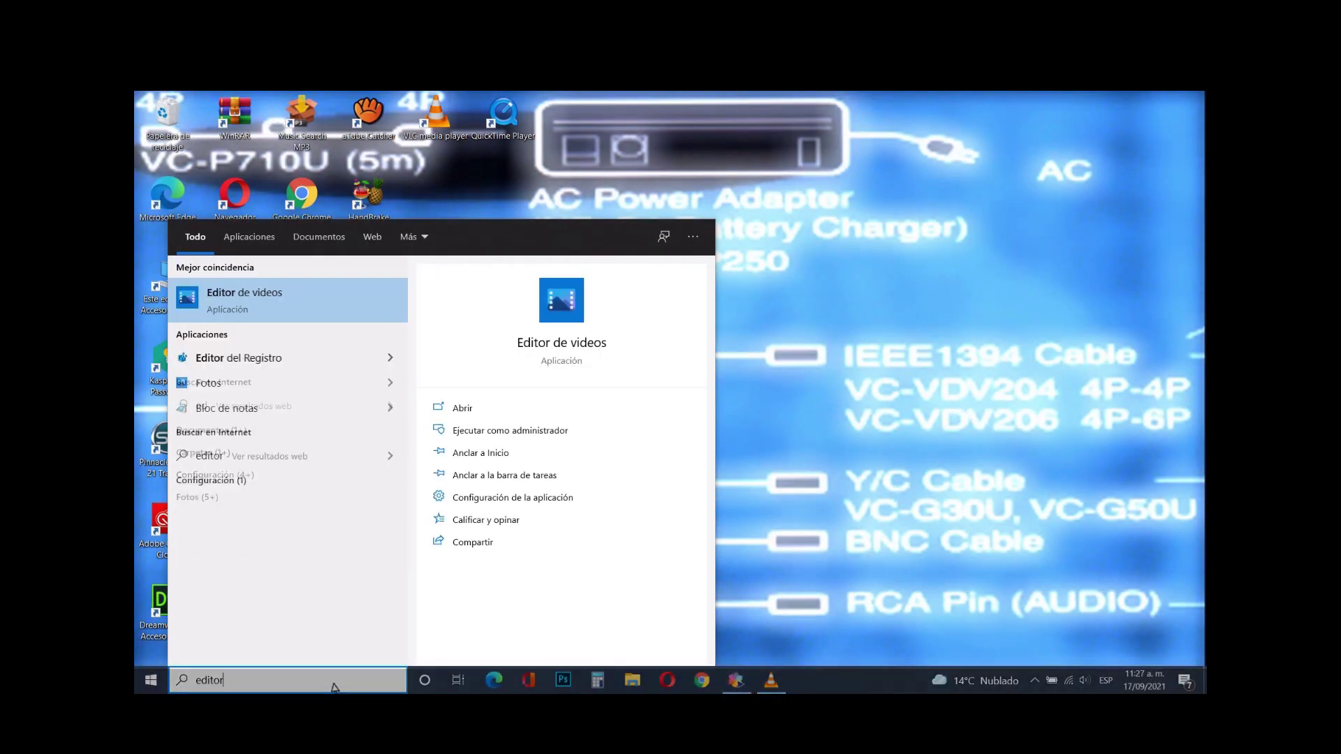
text( videos)
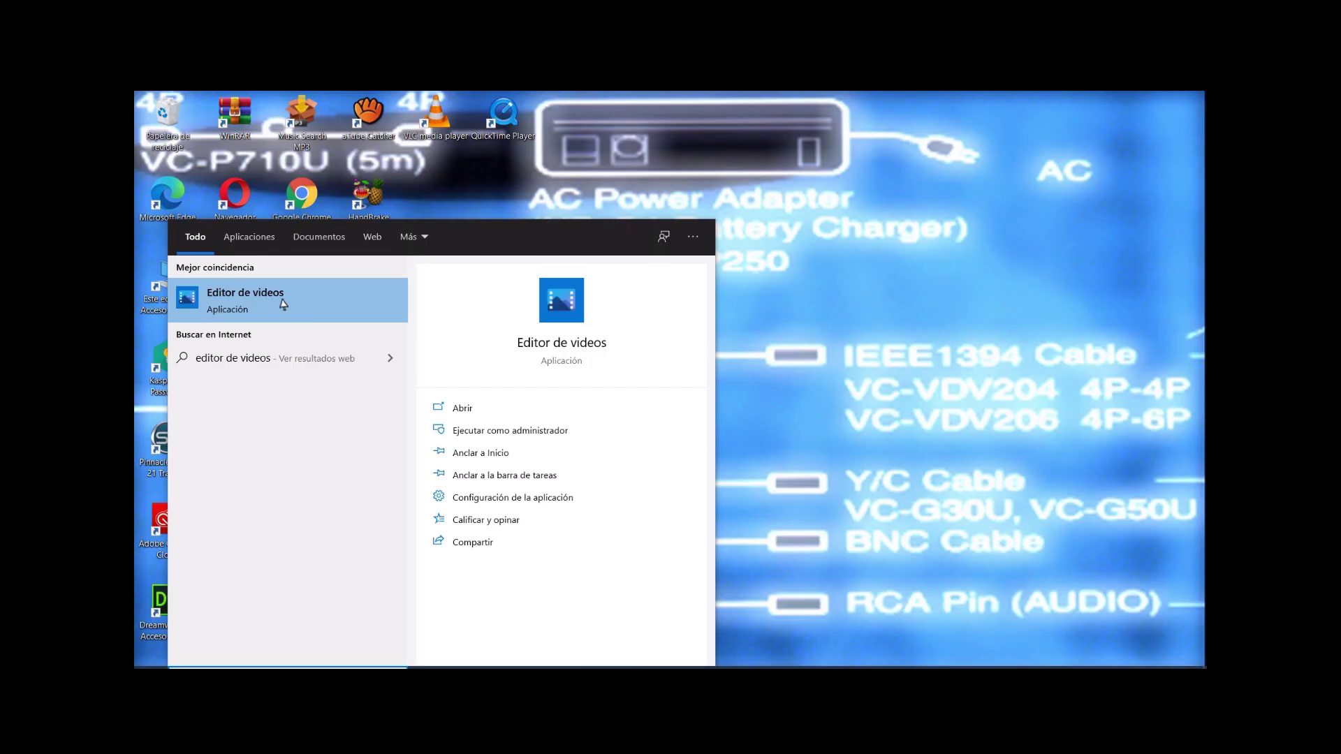
click(398, 53)
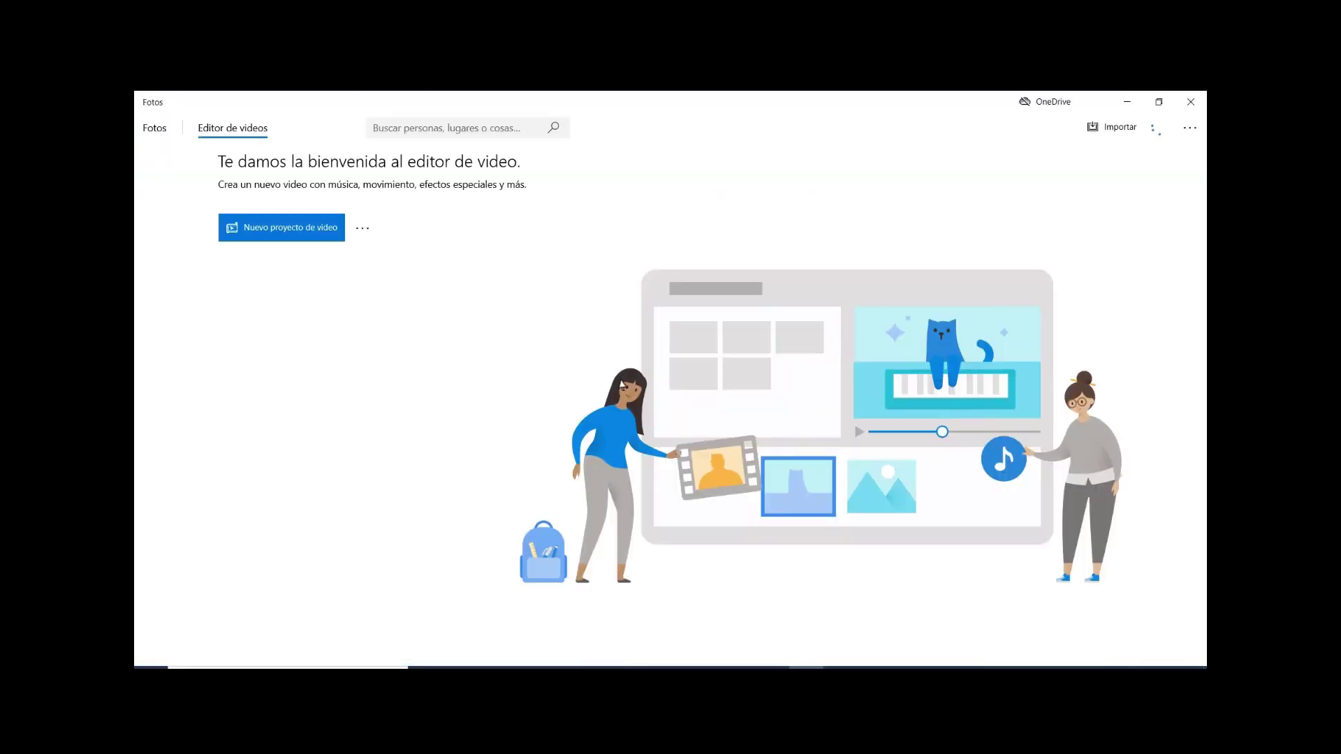
- Create a new video project named "VLC video"
click(279, 237)
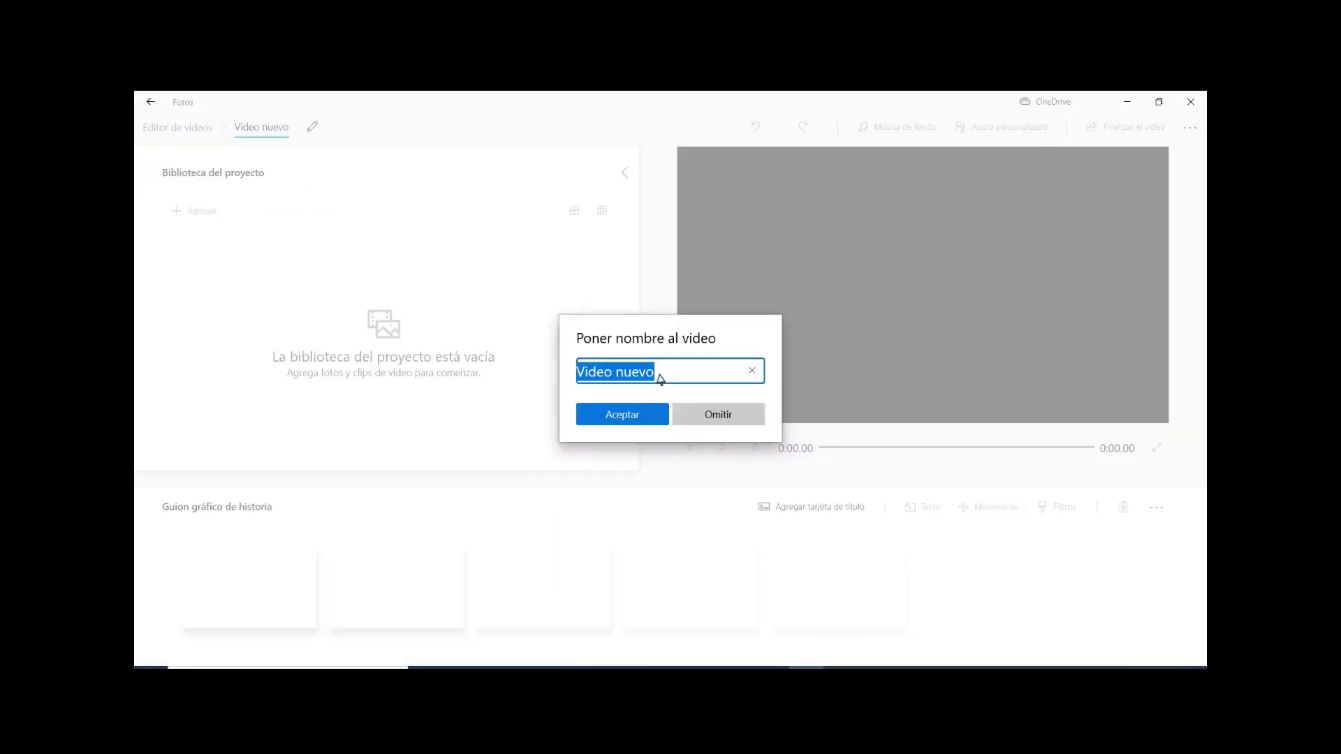
text(VLC)
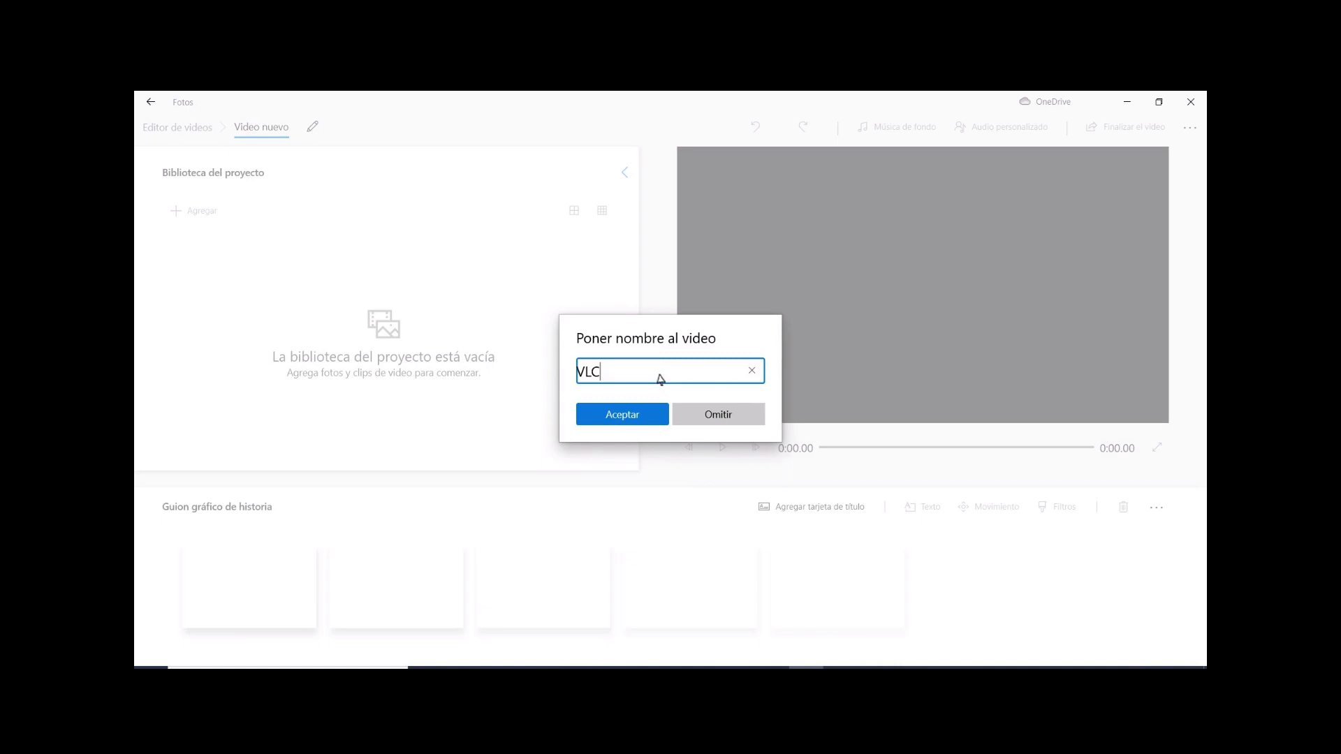
text( vide)
click(637, 421)
- Import VLC video.mp4 from the Proyectos de video folder into the project library and place it first on the storyboard
click(193, 211)
click(196, 228)
double_click(458, 209)
click(297, 209)
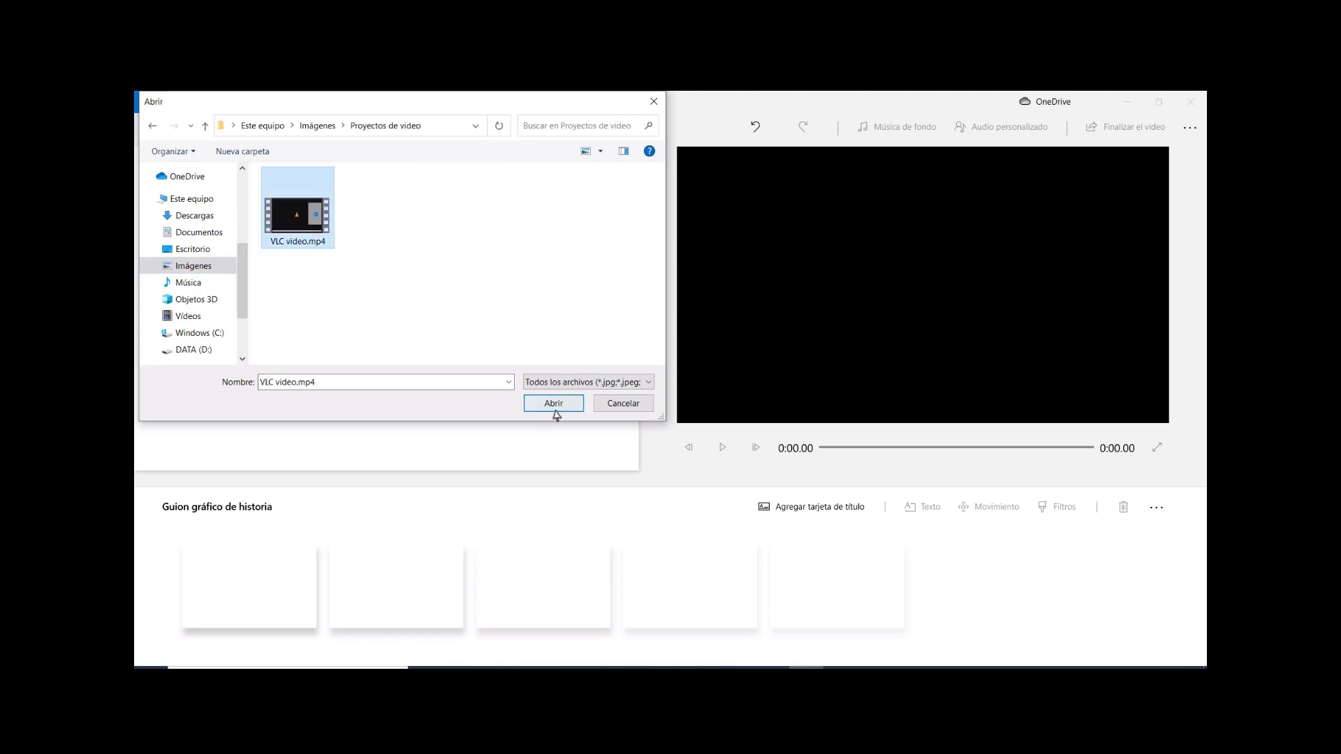
click(554, 409)
drag(221, 271, 280, 601)
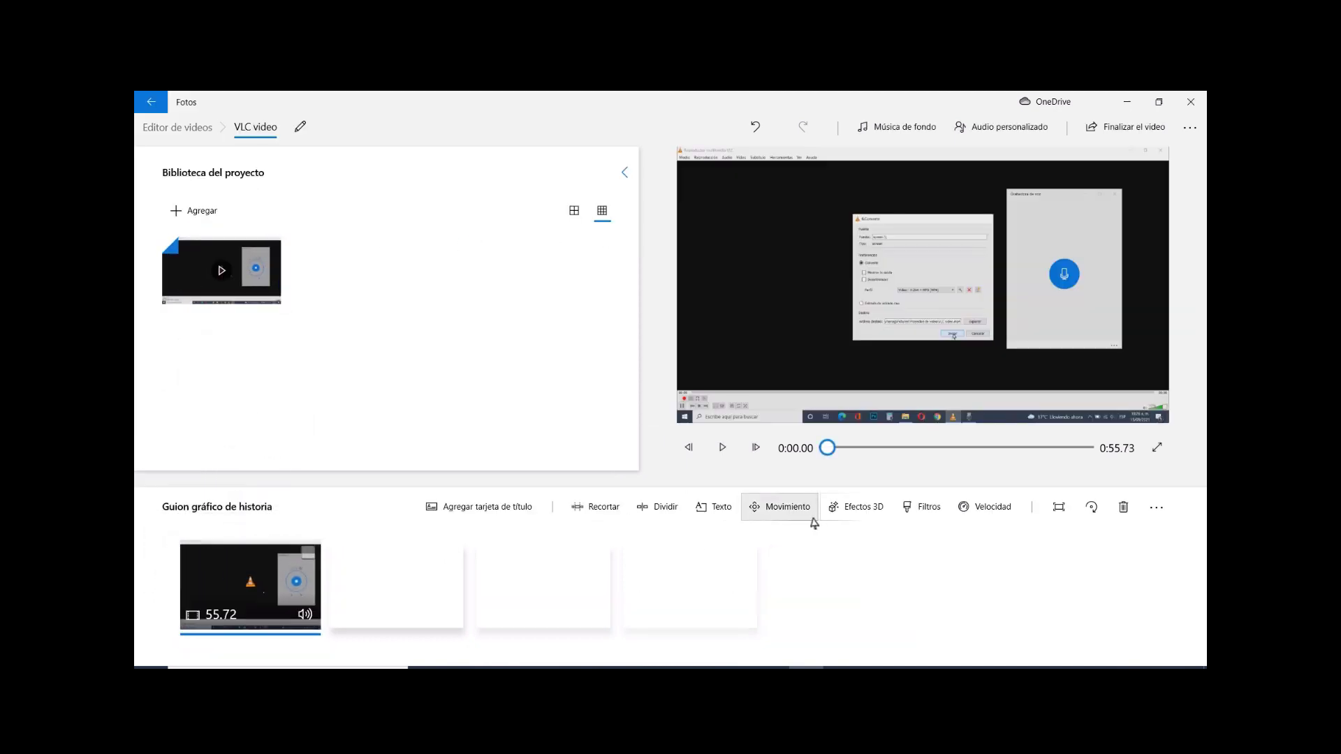
- Trim the clip's beginning to where the voice recording starts, leaving a clip of about 47.6 seconds
click(602, 510)
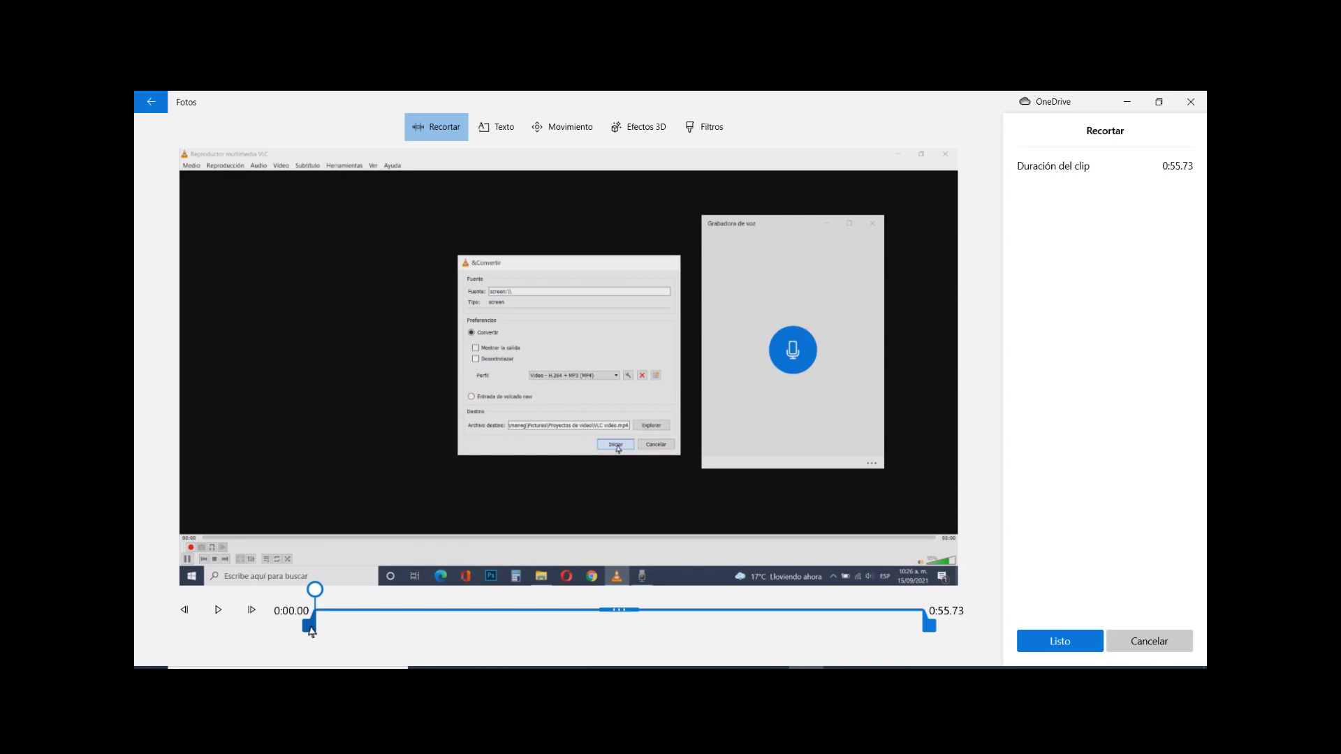
click(217, 610)
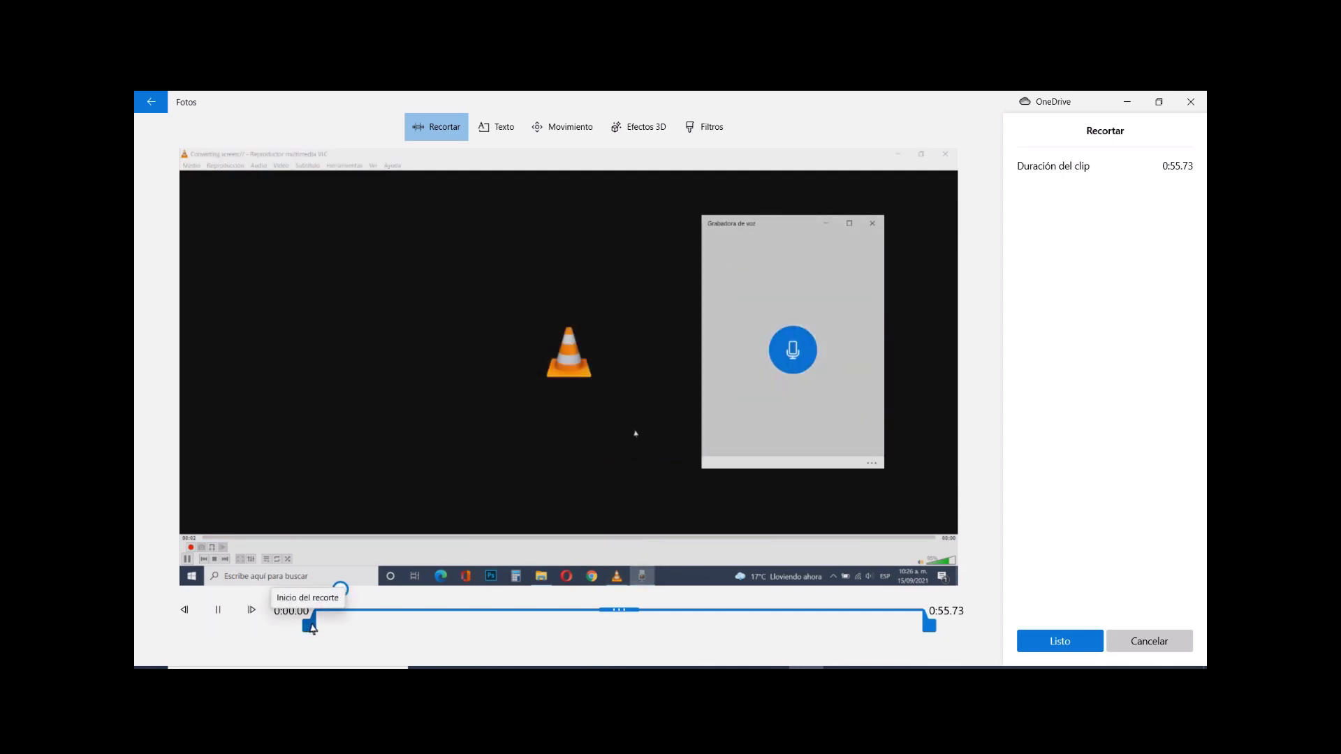
key(space)
drag(312, 628, 398, 629)
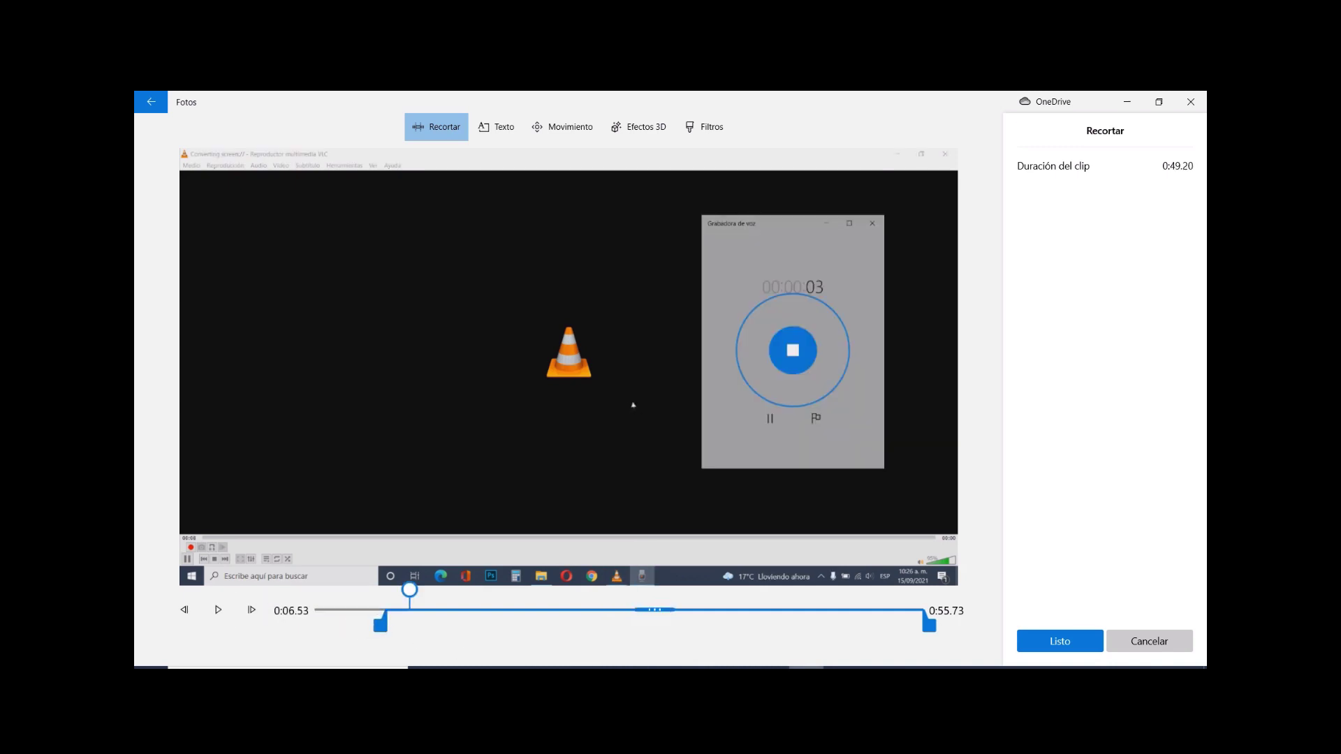
click(1080, 648)
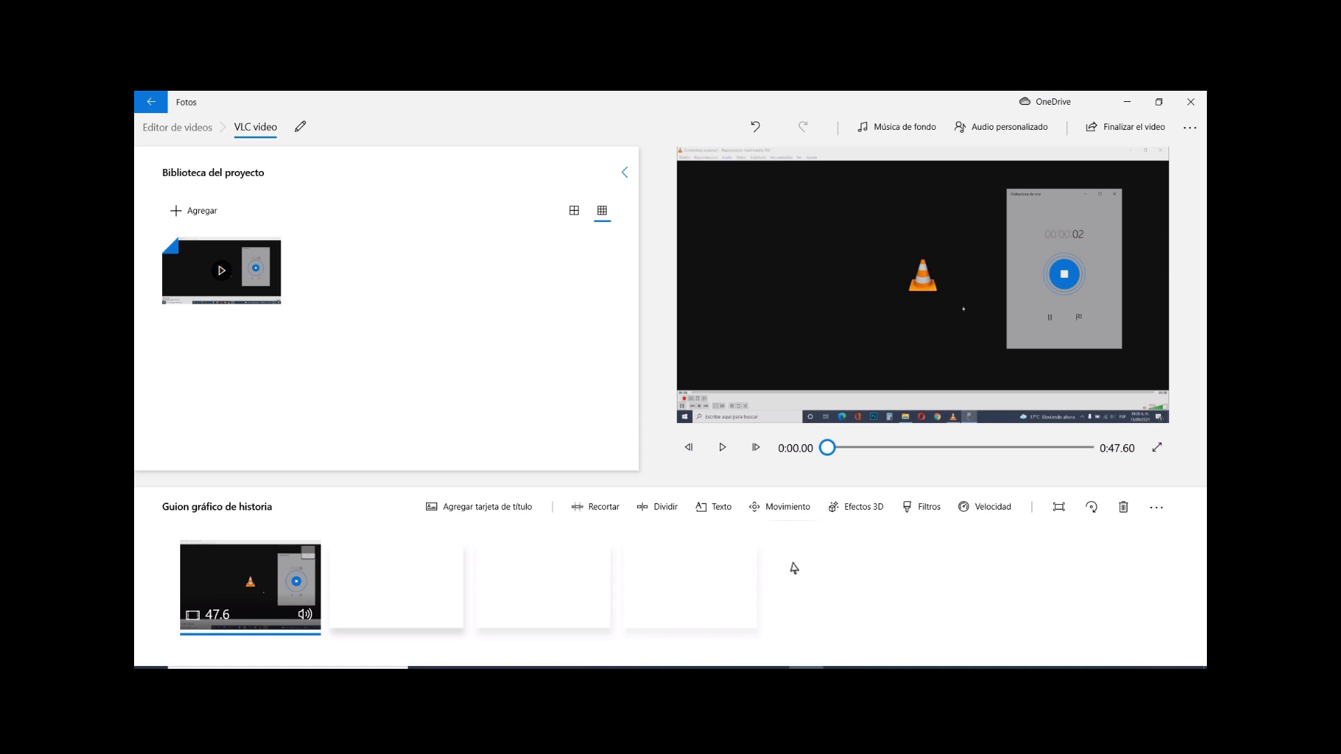
- Add Grabación.m4a from Documentos > Grabaciones de sonido as the video's custom audio, preview it and accept
click(1042, 132)
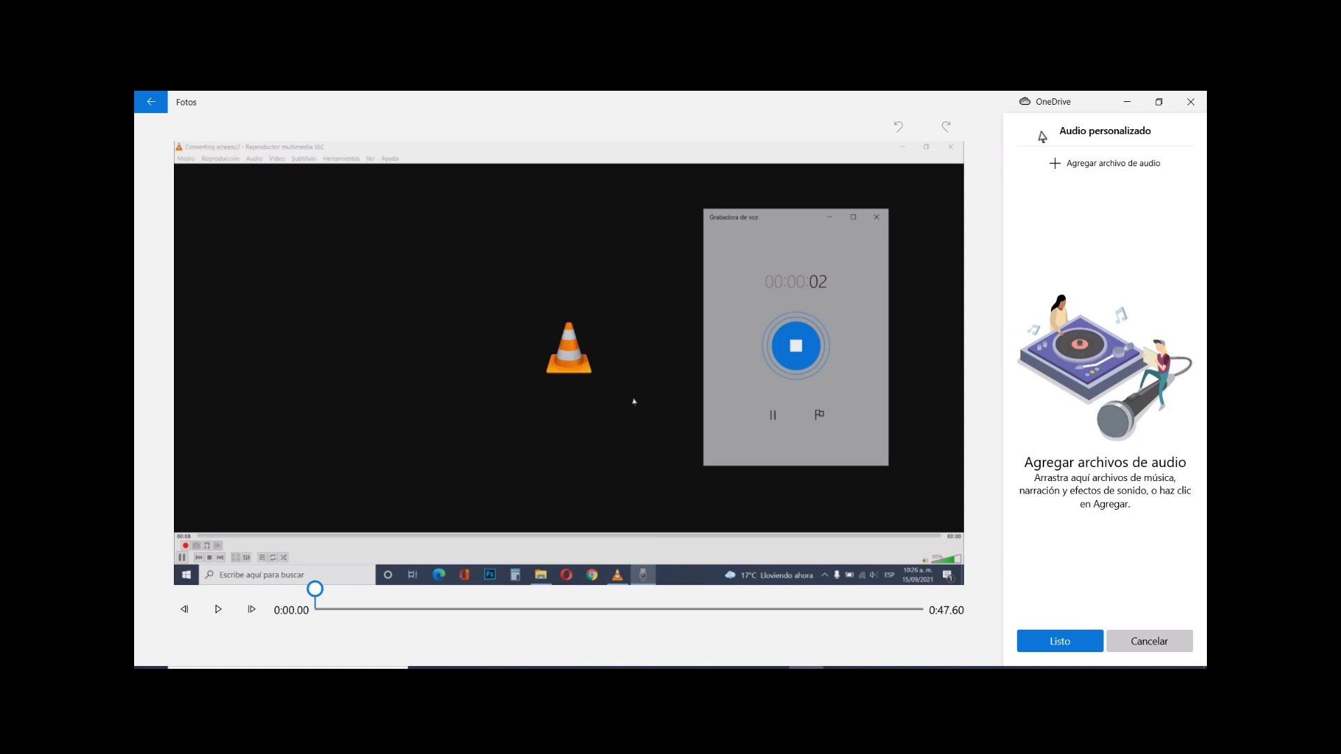
click(1101, 165)
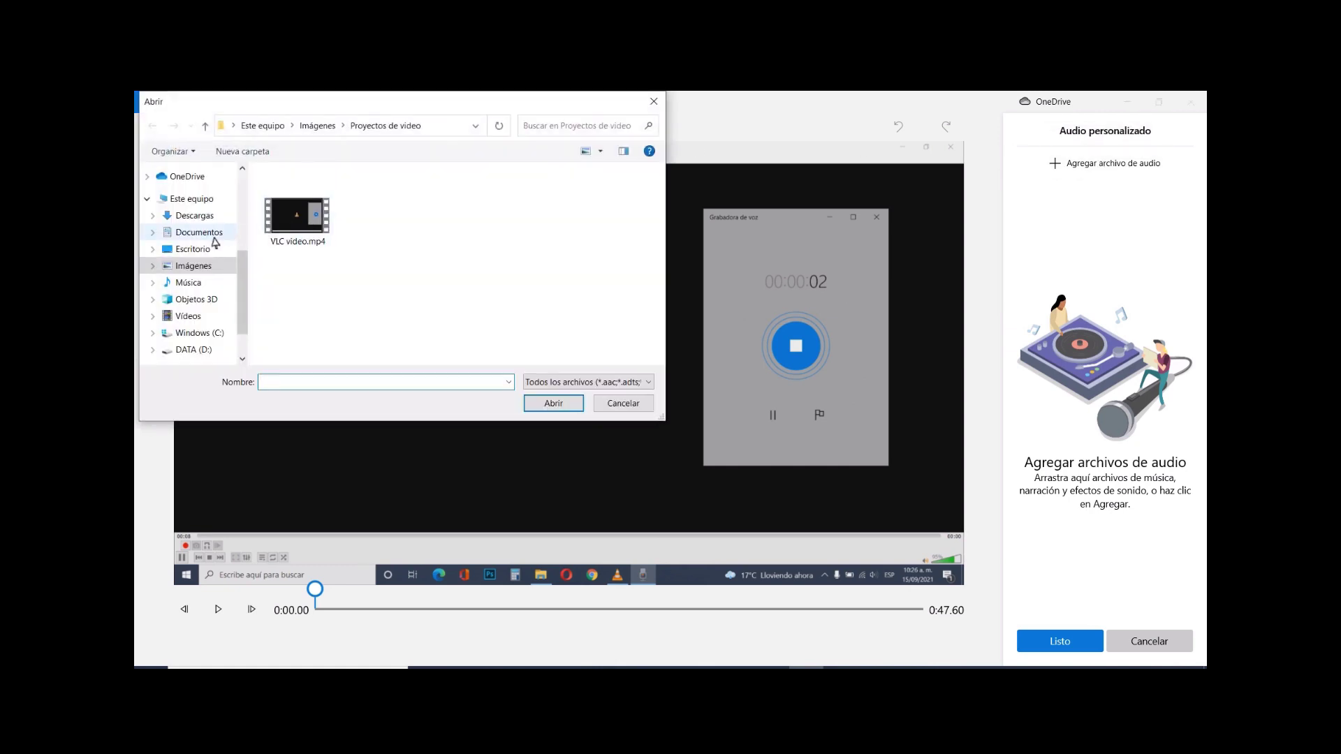
click(210, 236)
double_click(321, 209)
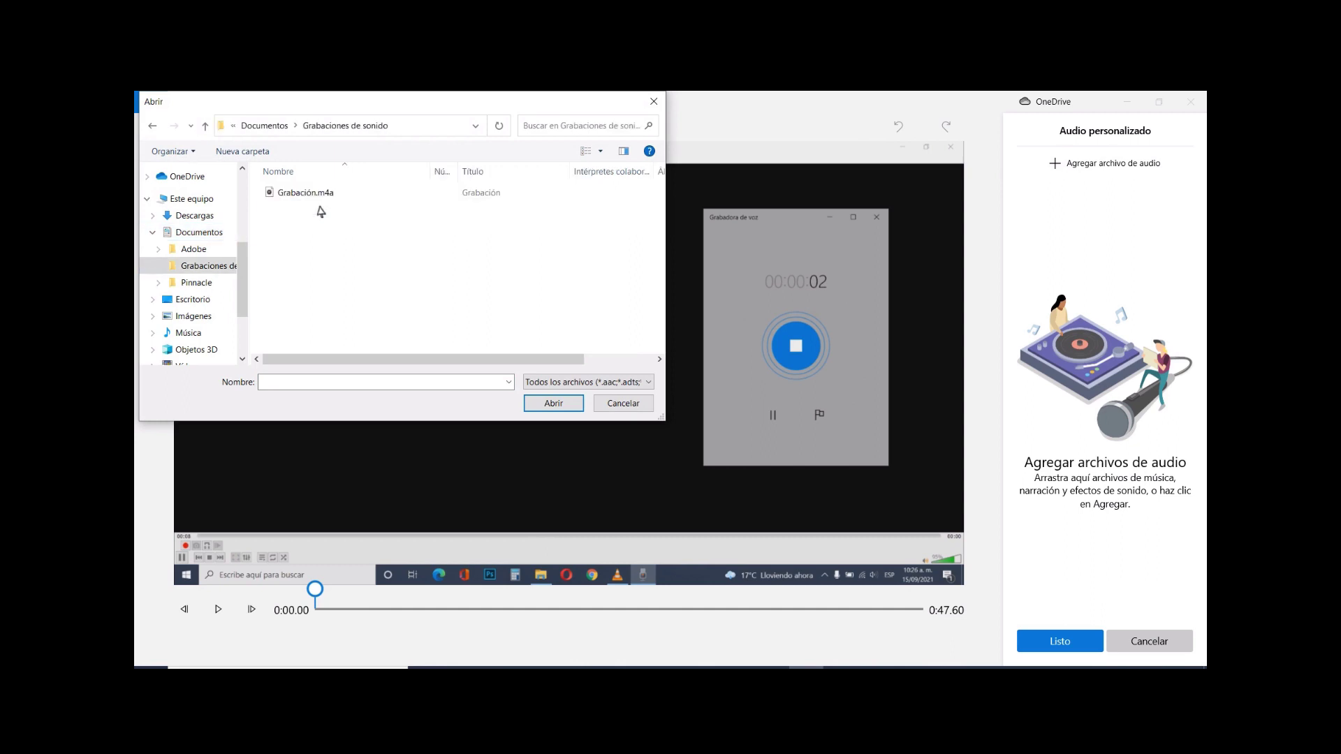
click(316, 196)
click(553, 403)
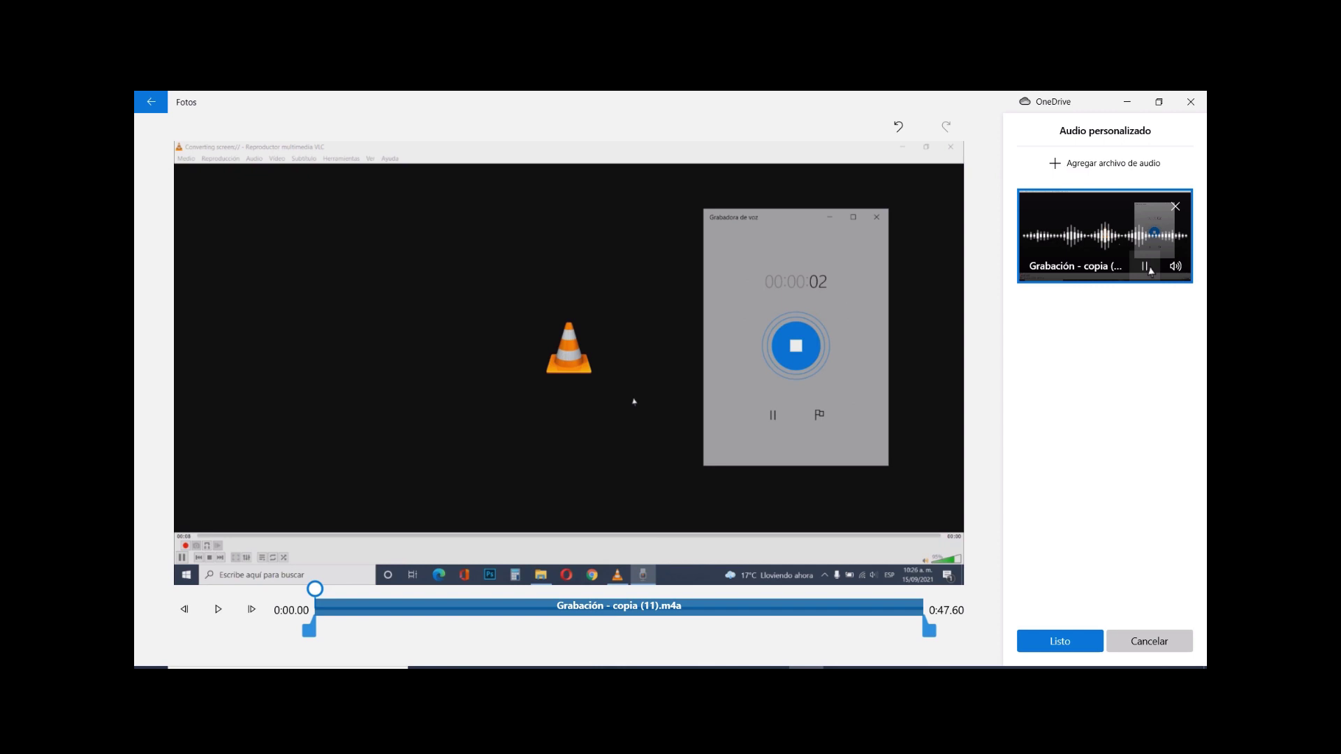
click(1146, 267)
click(1060, 641)
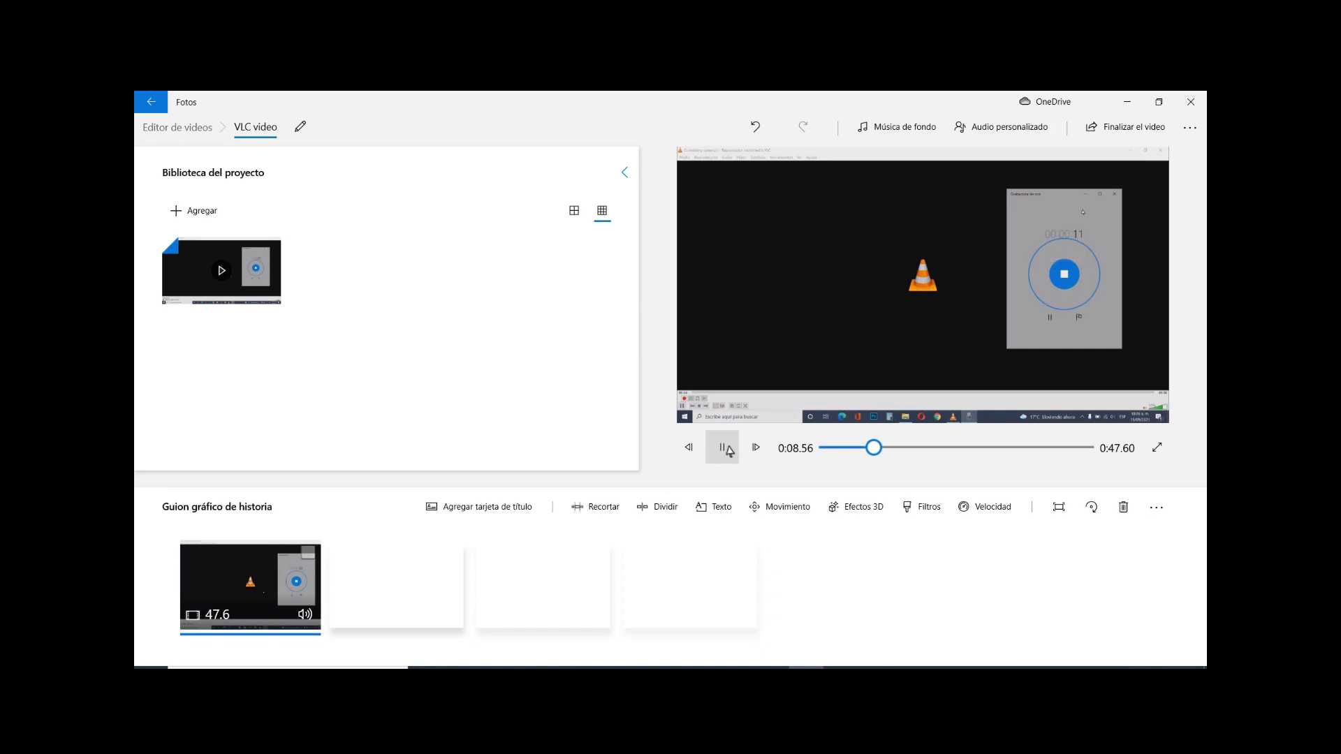
- Play back the video to check the audio sync, and readjust the clip's start trim to a duration of about 48.17 seconds
click(723, 447)
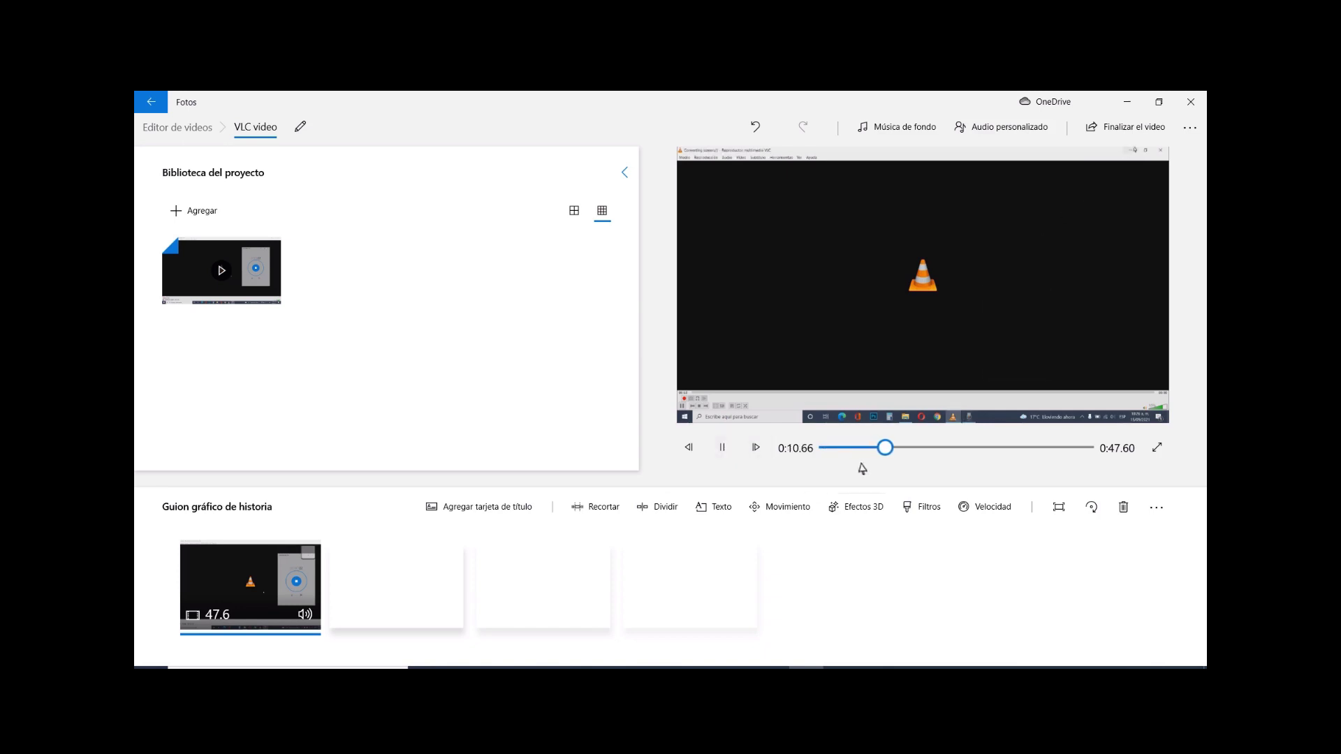
drag(882, 450, 850, 450)
click(595, 507)
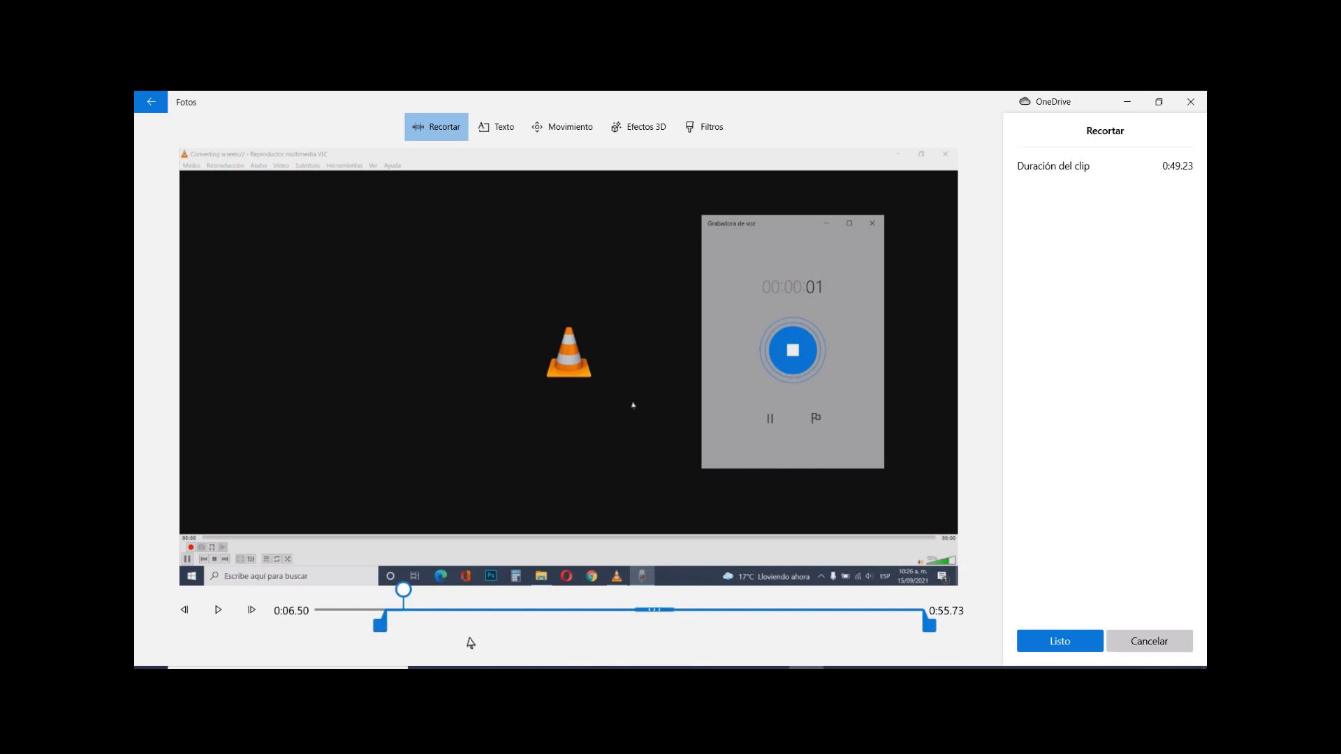
key(Return)
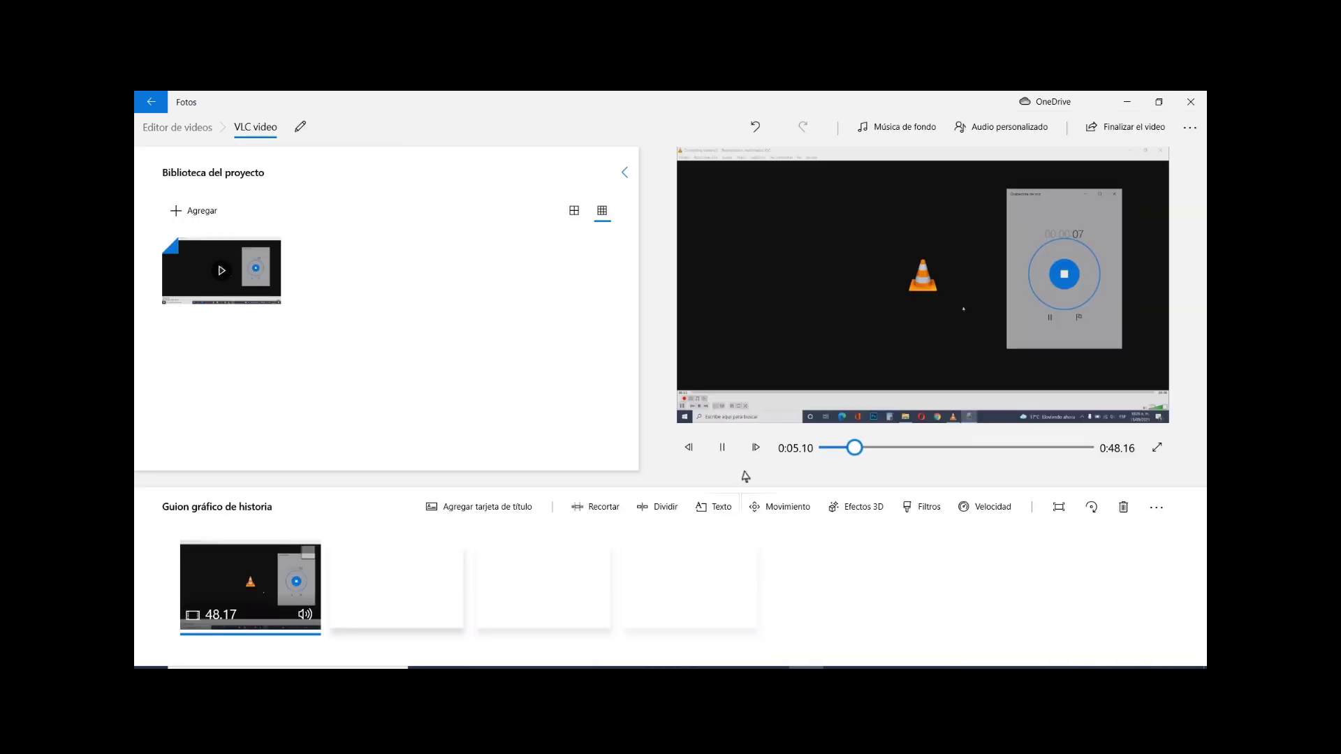
click(724, 450)
- Finalize the video at Alta 1080p quality, checking the additional export options before starting the export
click(1118, 133)
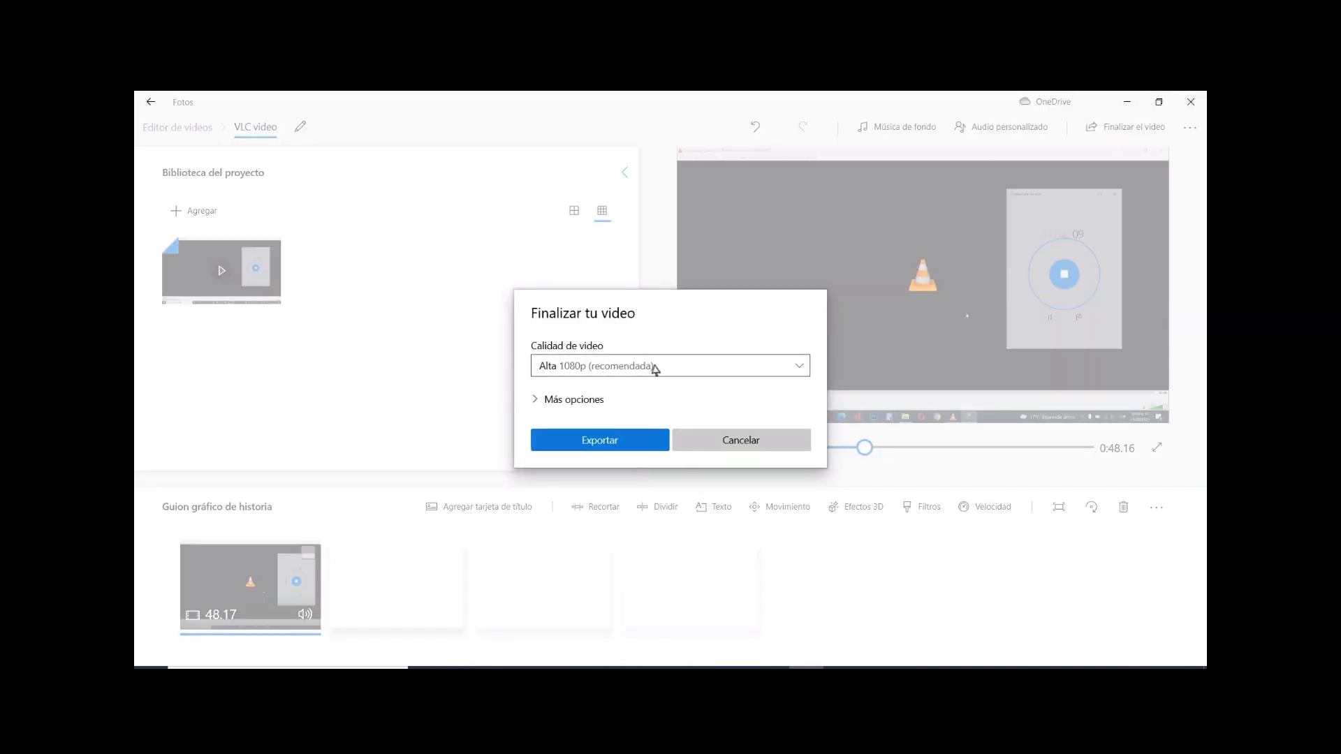
click(642, 400)
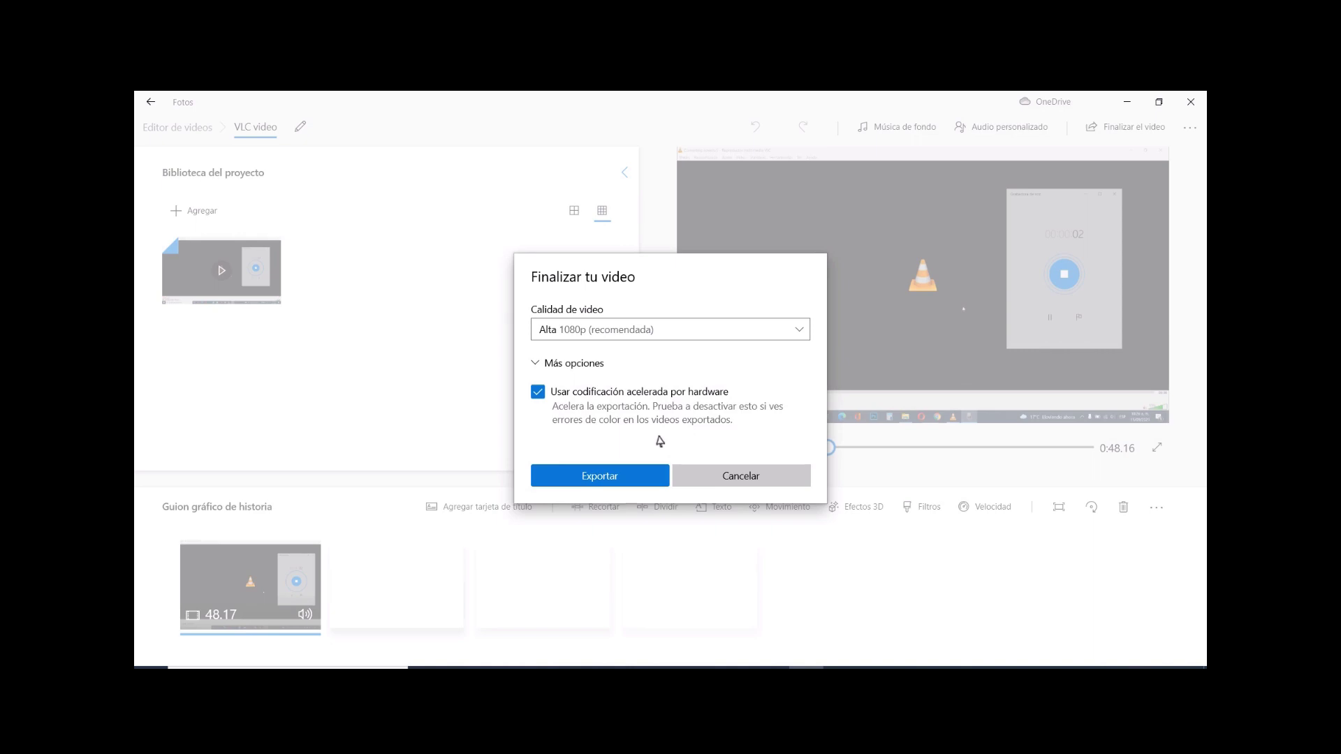
click(544, 363)
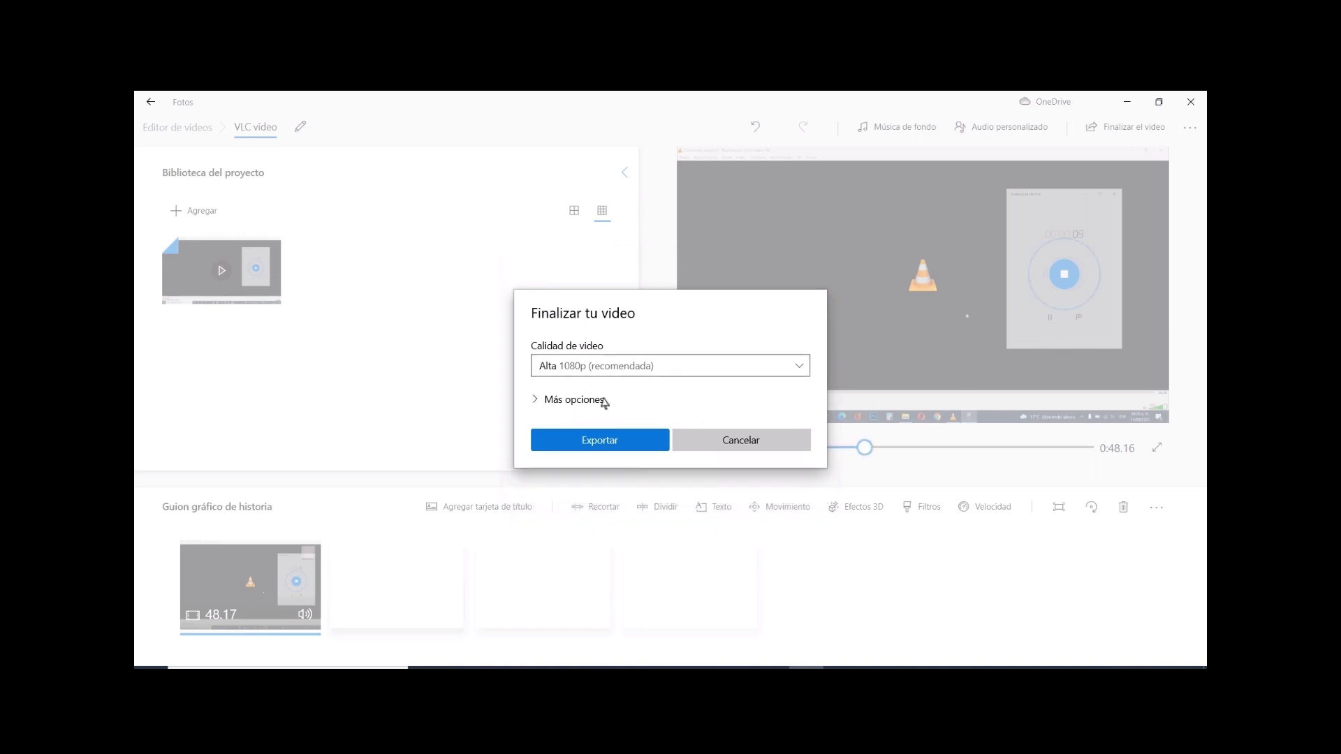
click(605, 441)
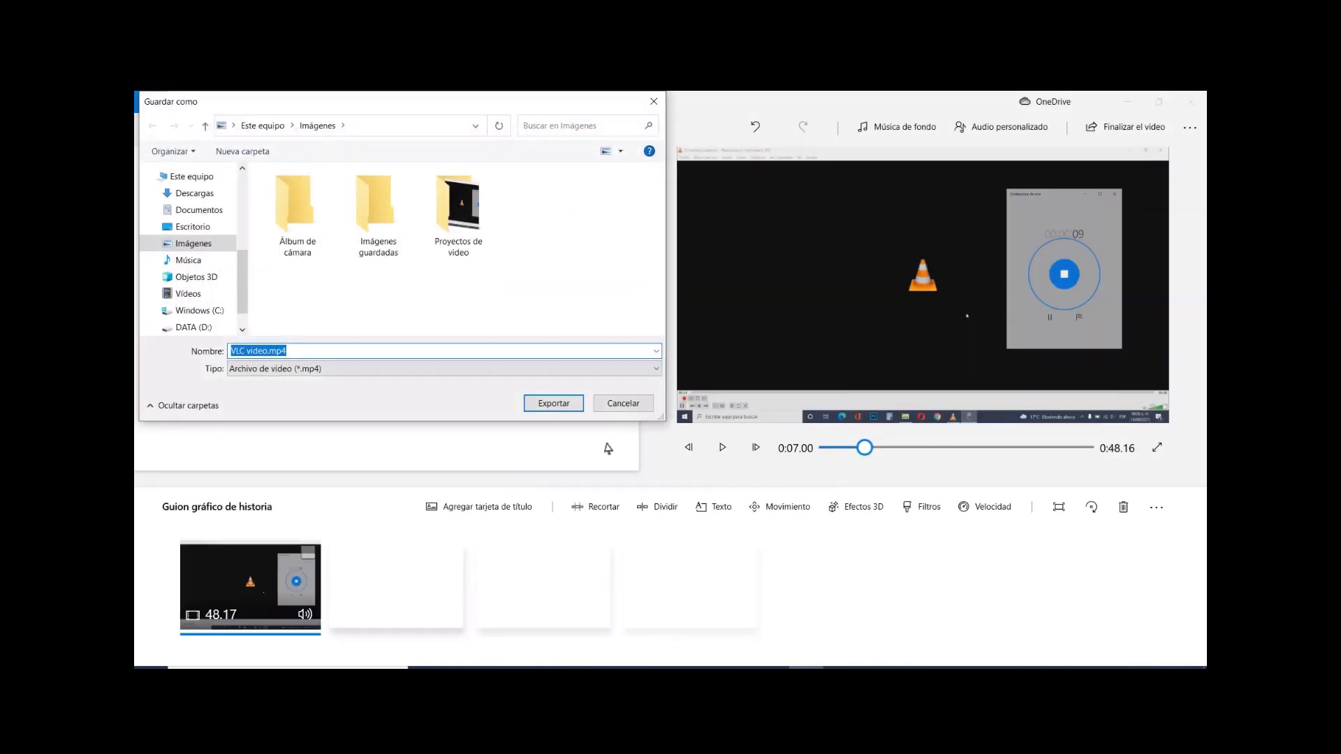
- Export the video to the Proyectos de video folder under the name "VLC video 2"
double_click(479, 213)
click(299, 355)
key(BackSpace)
key(BackSpace)
key(BackSpace)
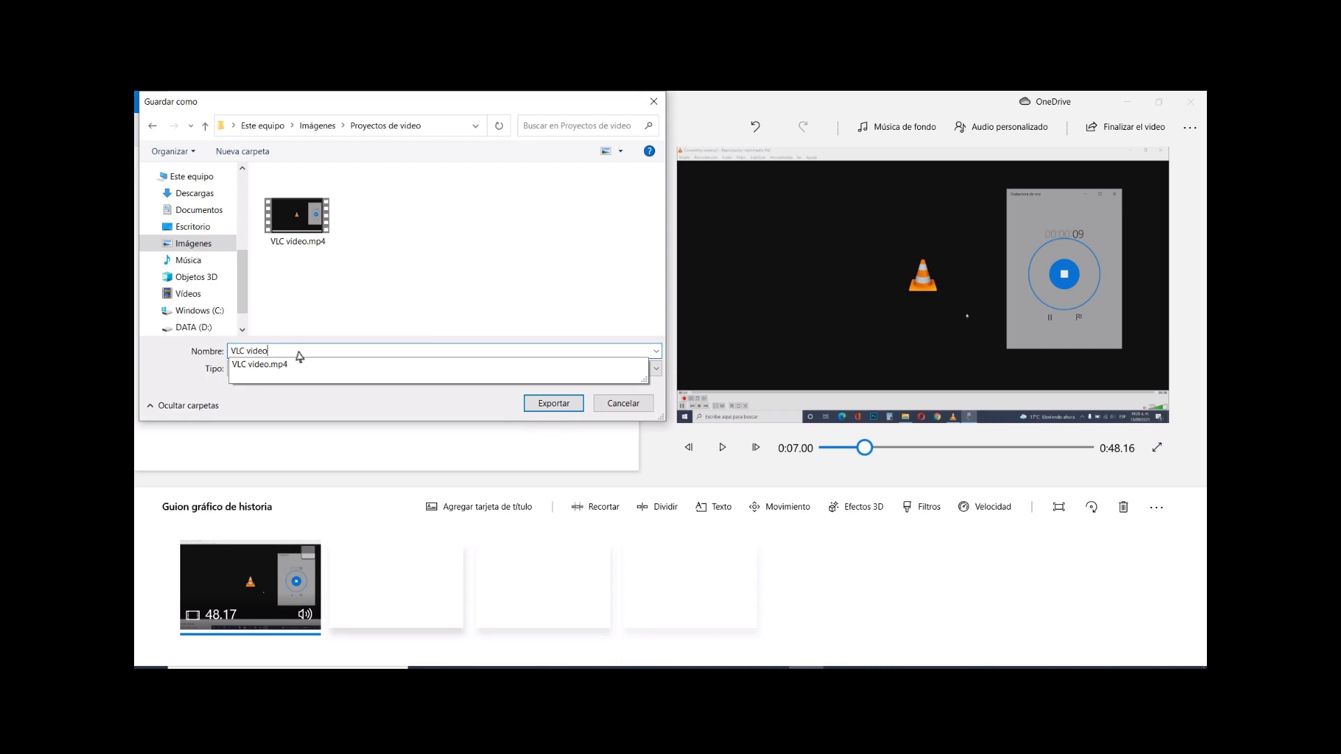
text(2)
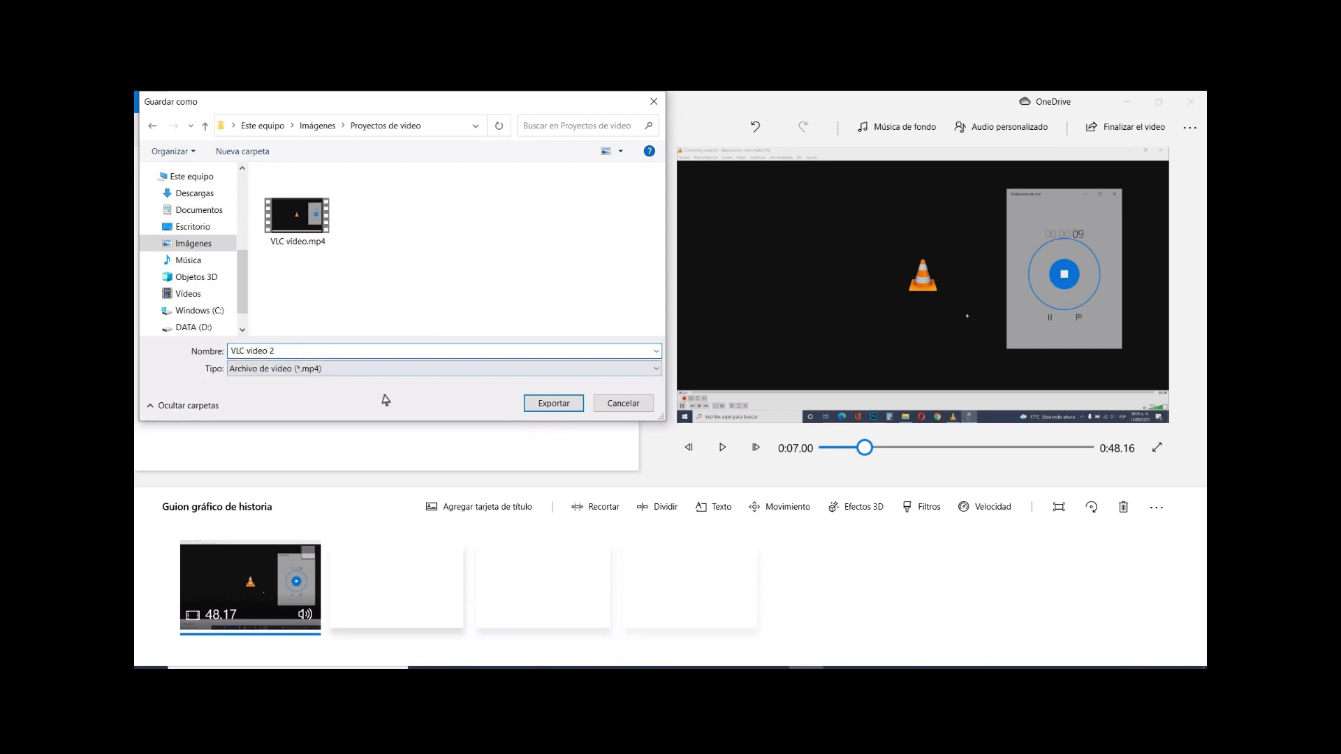
click(549, 404)
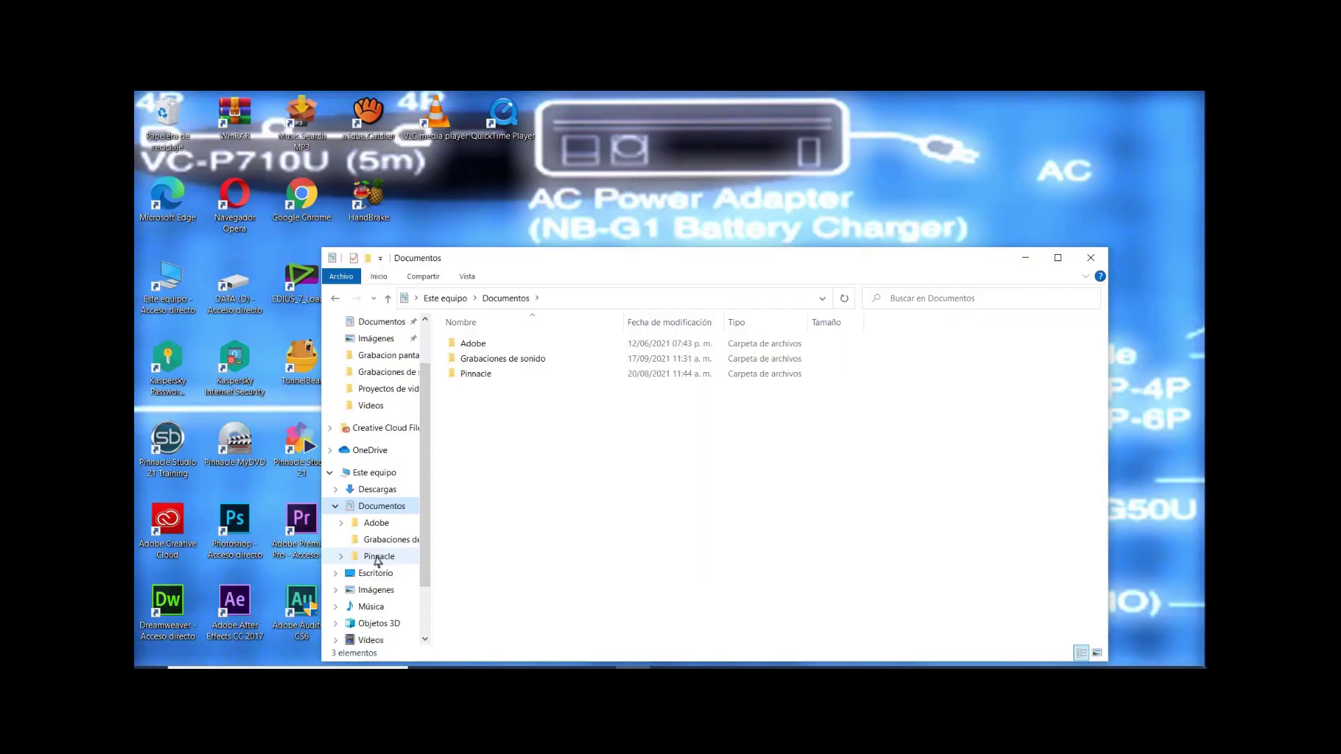
- Browse to the Proyectos de video folder in Imágenes to find the exported video
click(375, 590)
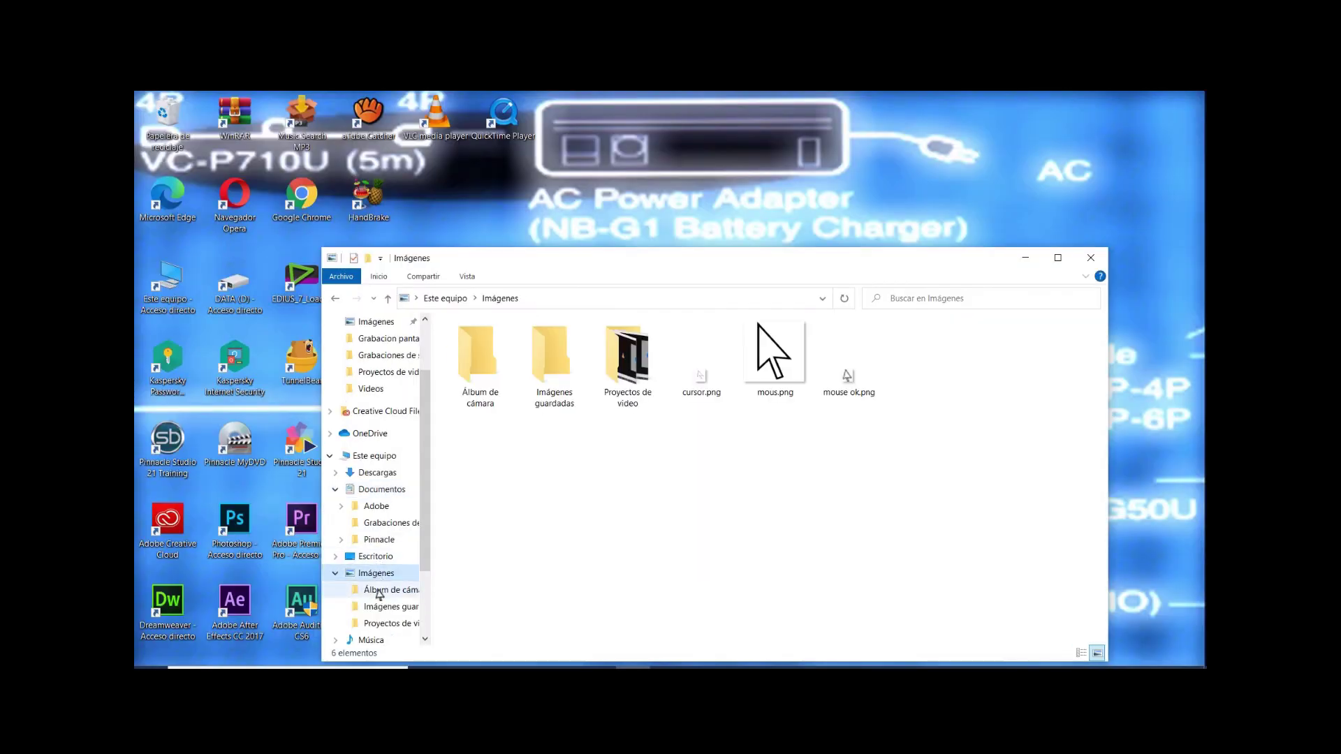
double_click(614, 398)
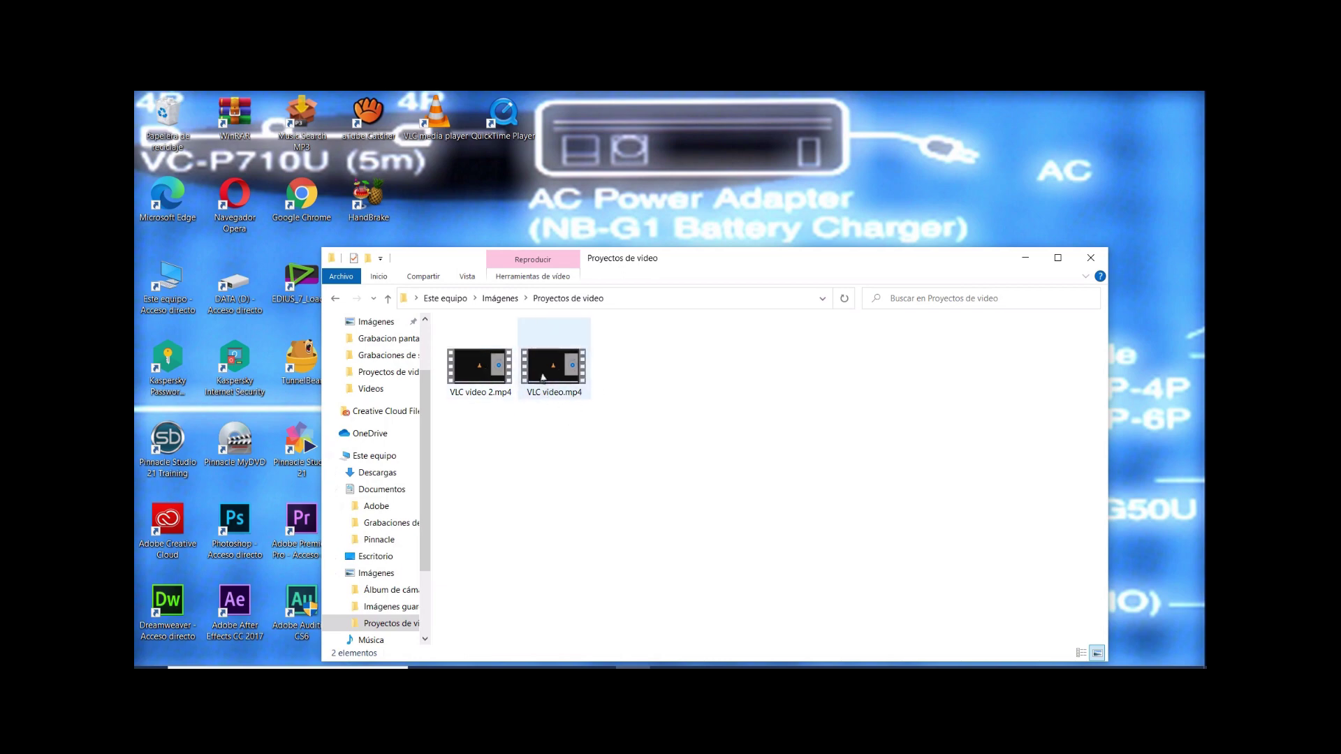